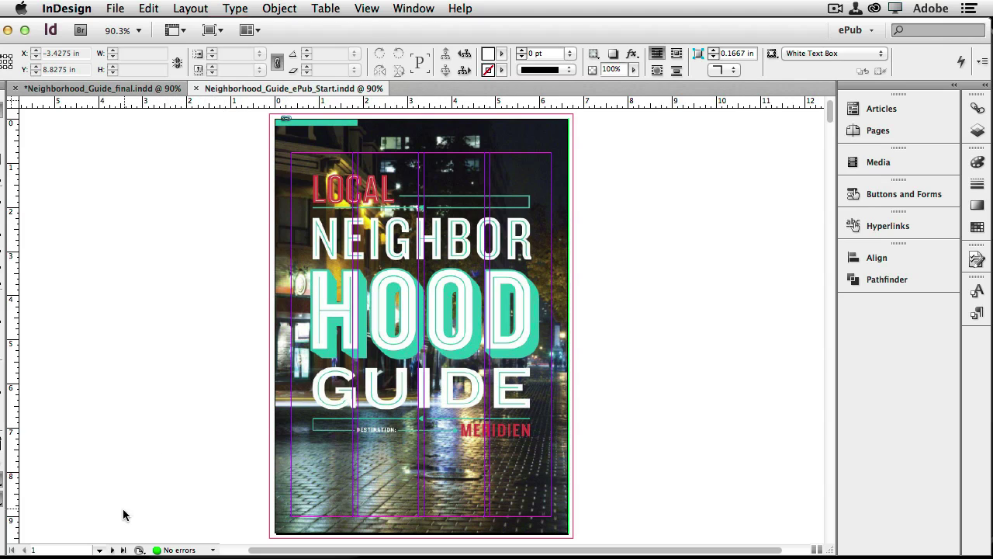
Step: Switch to Preview mode and page forward from the contents page to the Restaurants page 5
click(113, 550)
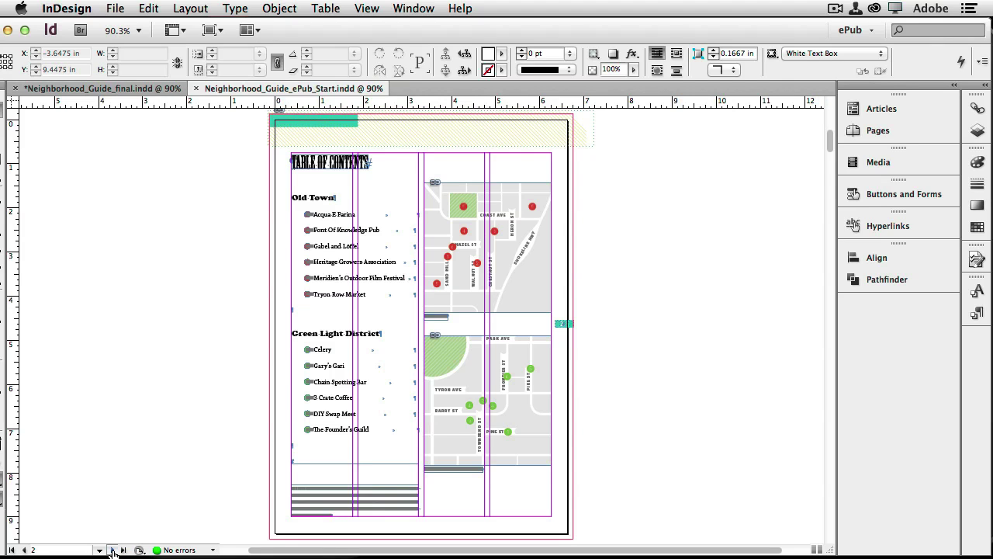
key(w)
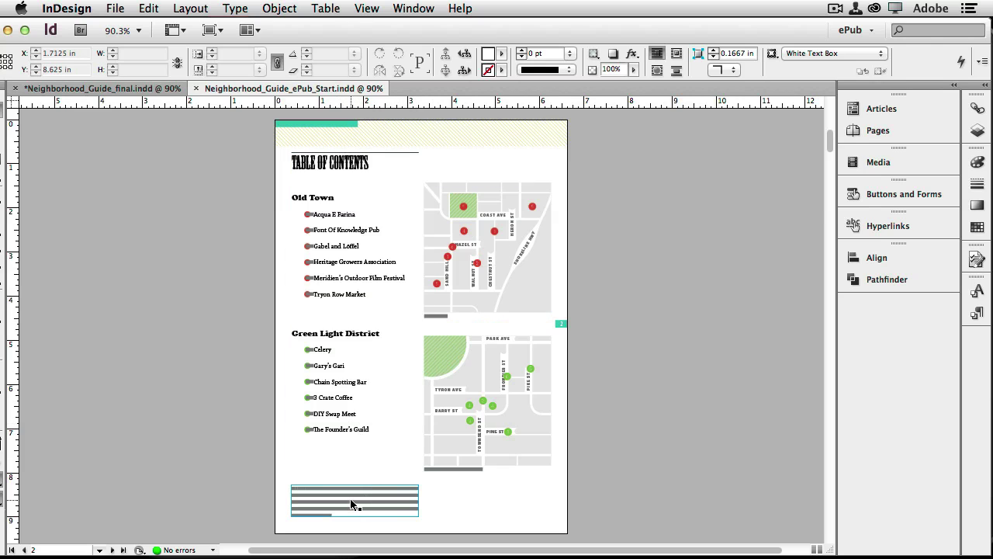
click(113, 550)
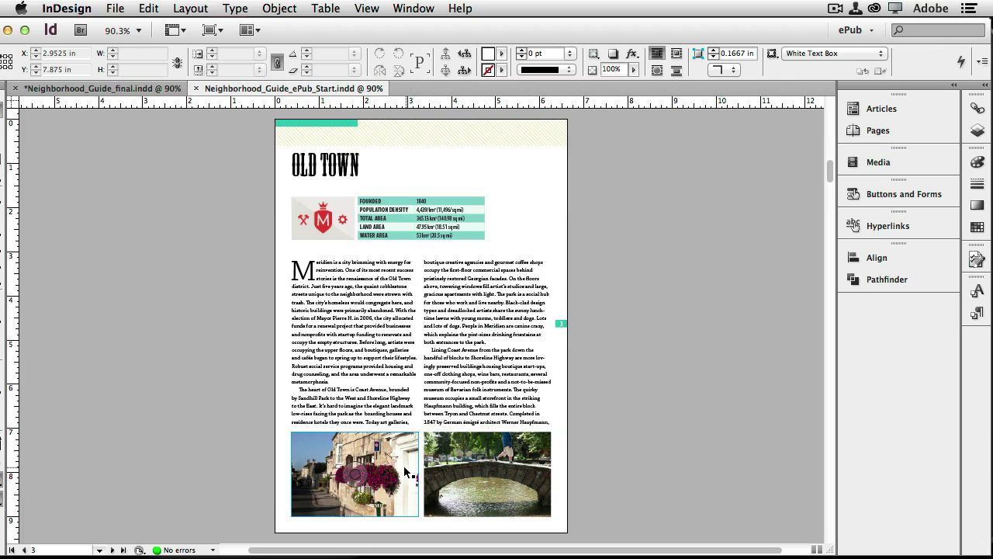
click(112, 549)
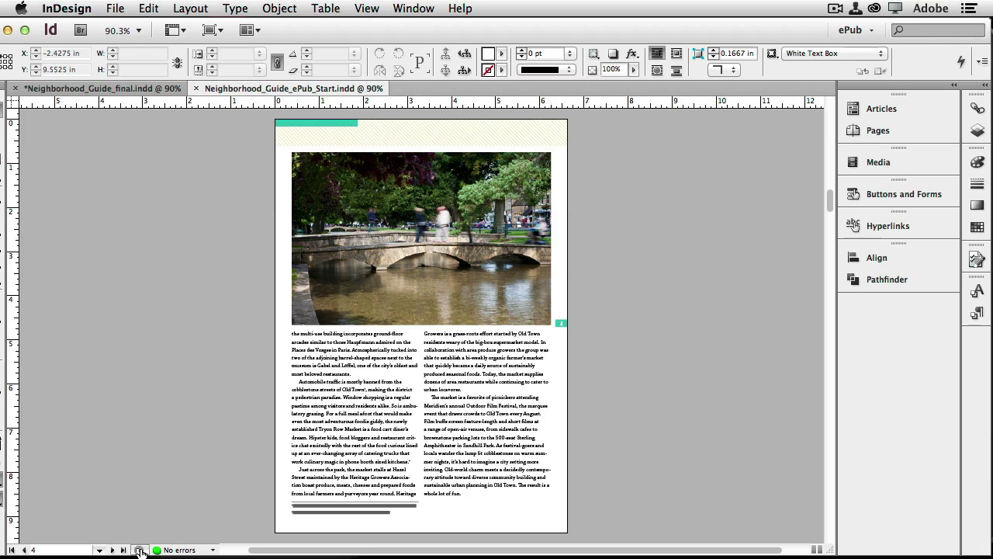
click(113, 550)
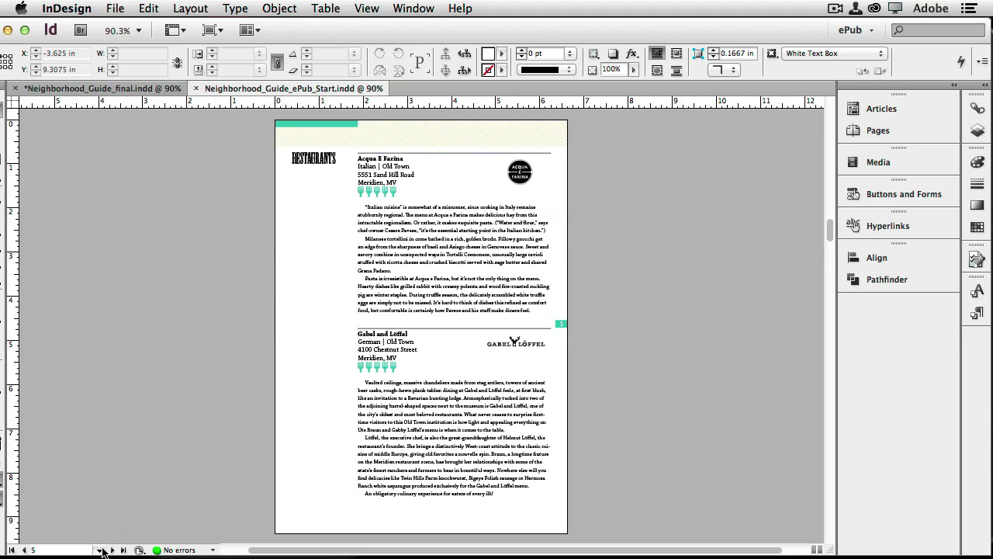
Step: In Neighborhood_Guide_final, page through Contents to Heritage Growers, then return to the cover
click(11, 550)
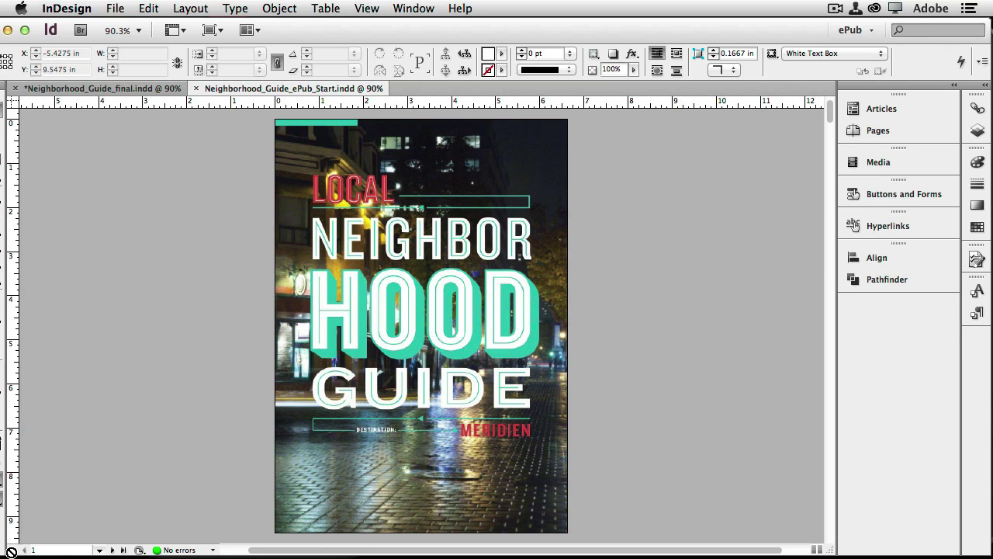
click(140, 92)
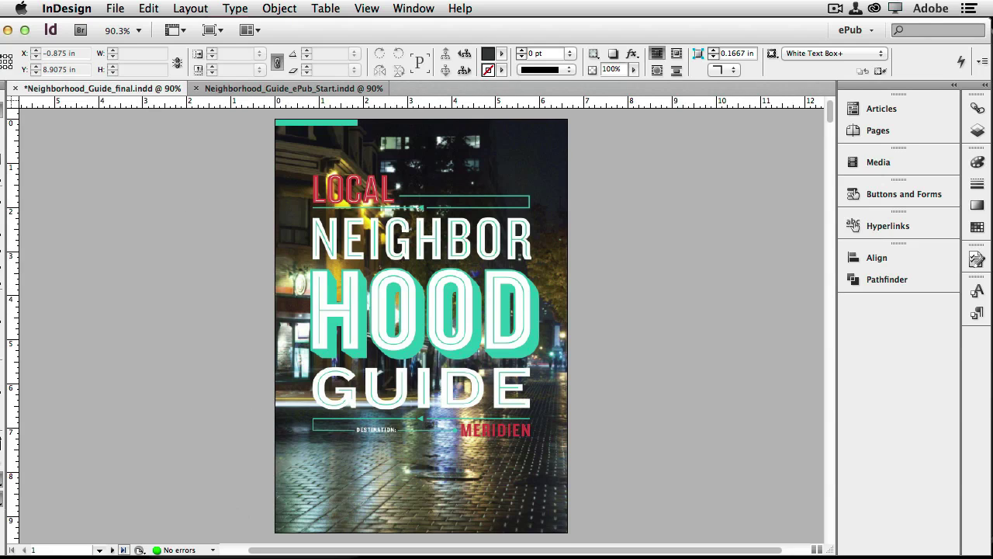
click(113, 549)
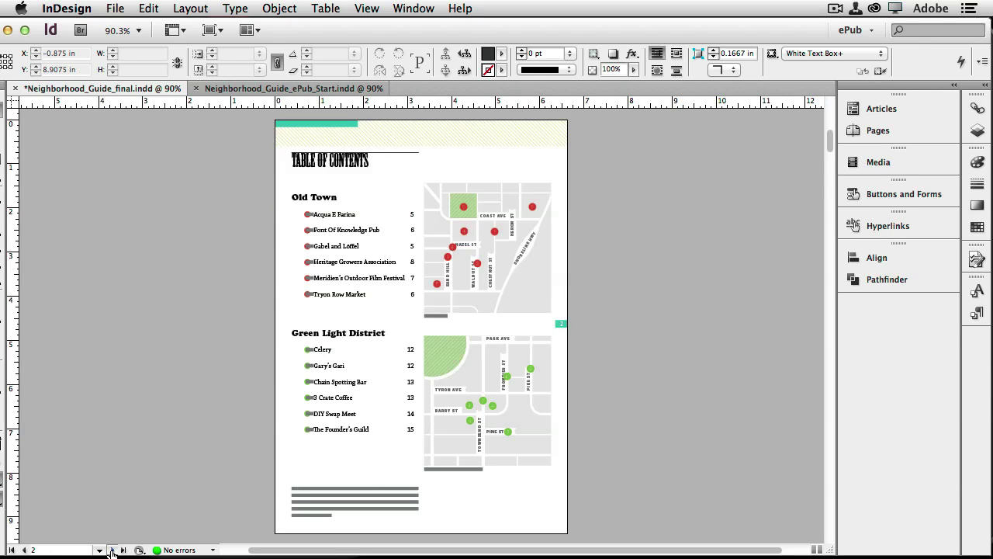
click(113, 550)
click(113, 549)
click(112, 550)
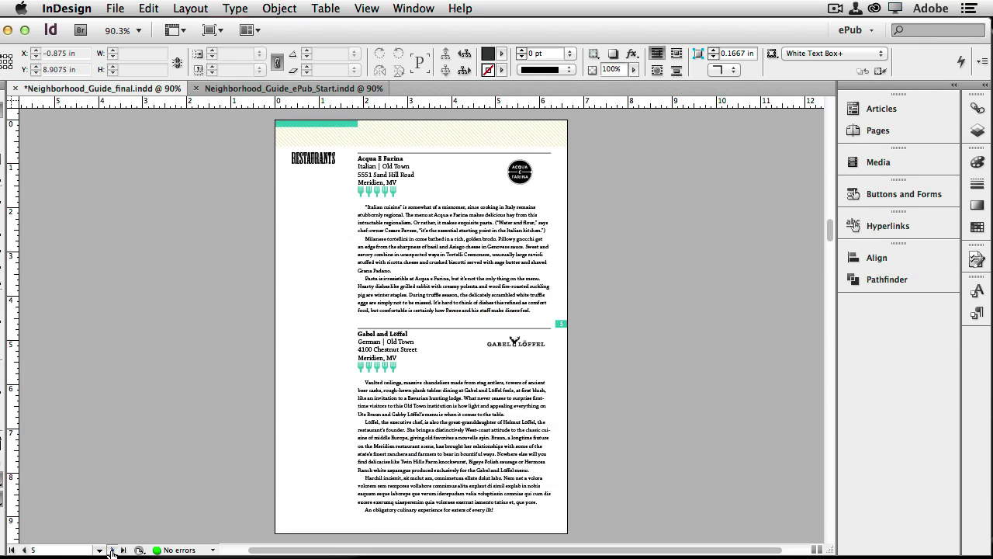
click(112, 549)
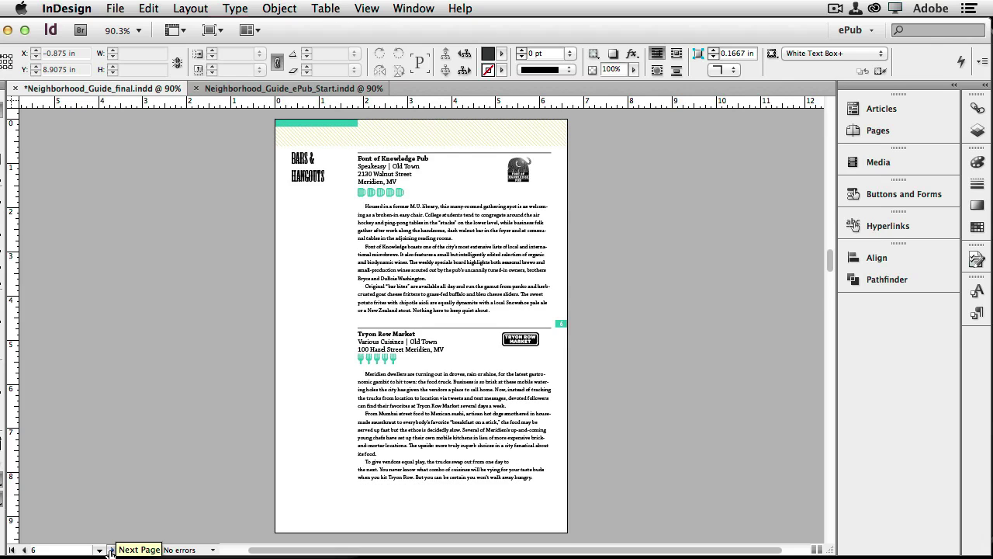
click(113, 549)
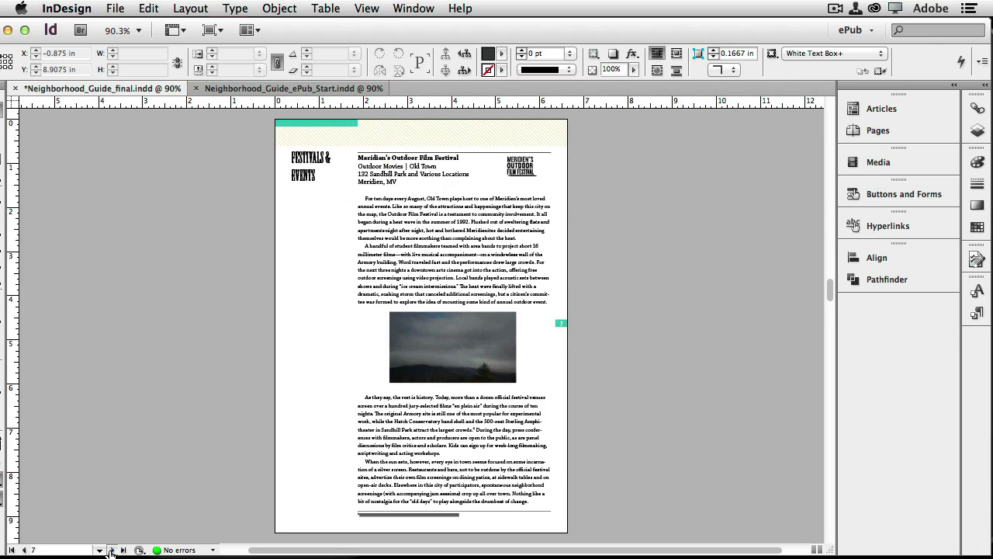
click(113, 549)
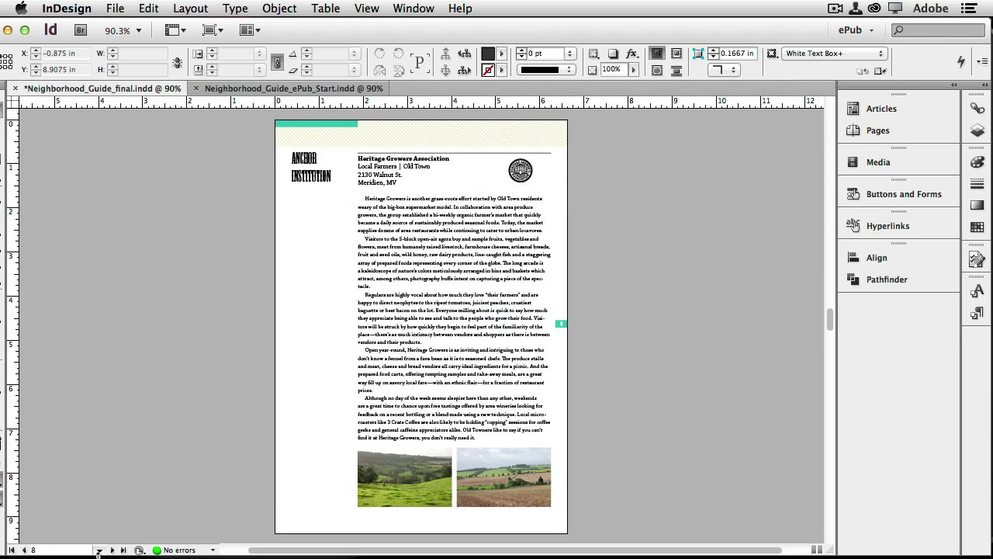
click(11, 550)
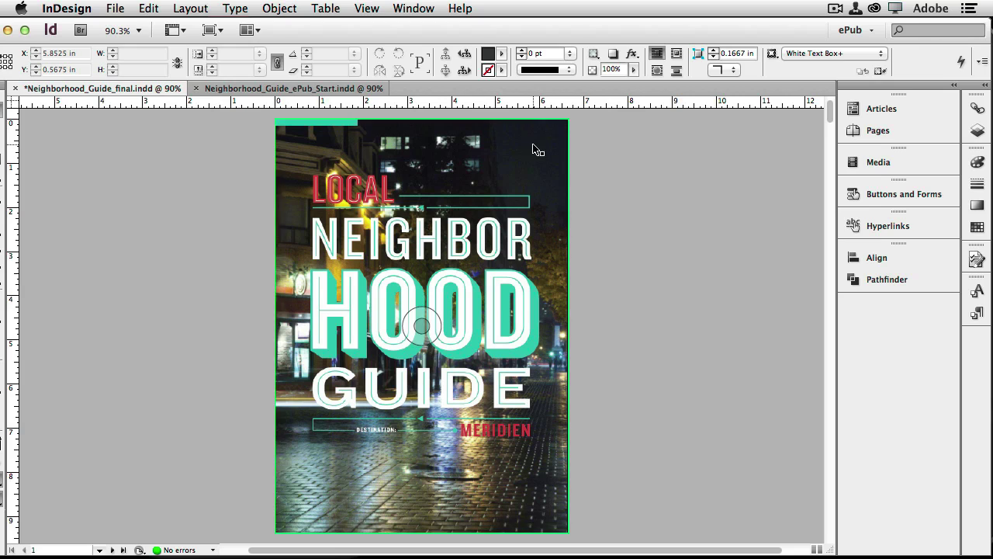
Step: Shift the InDesign window left and narrow it to reveal the mirrored iPad
drag(783, 32, 777, 31)
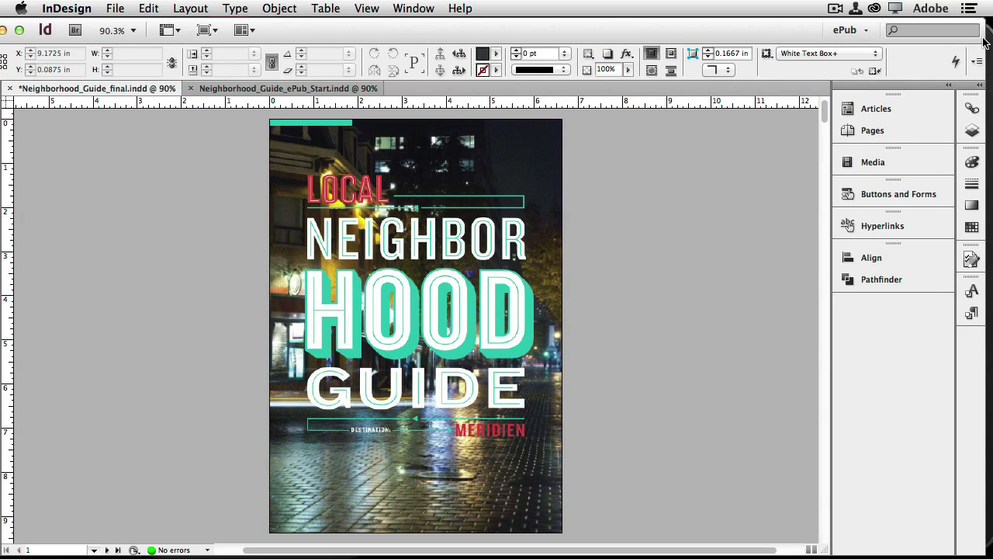
drag(988, 38, 635, 70)
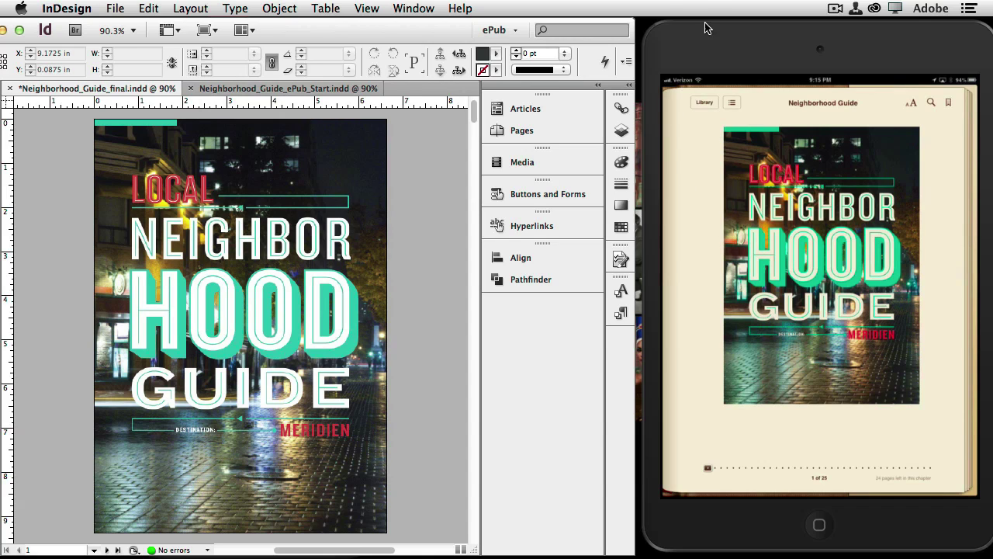
Step: Show the Neighborhood_Guide_ePub_Start document's Table of Contents on page 2
click(348, 90)
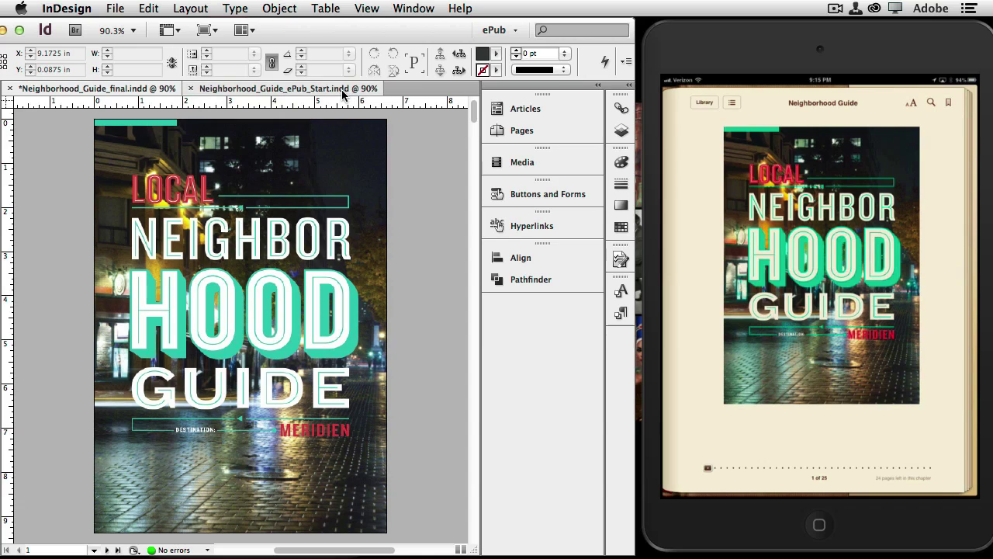
click(107, 550)
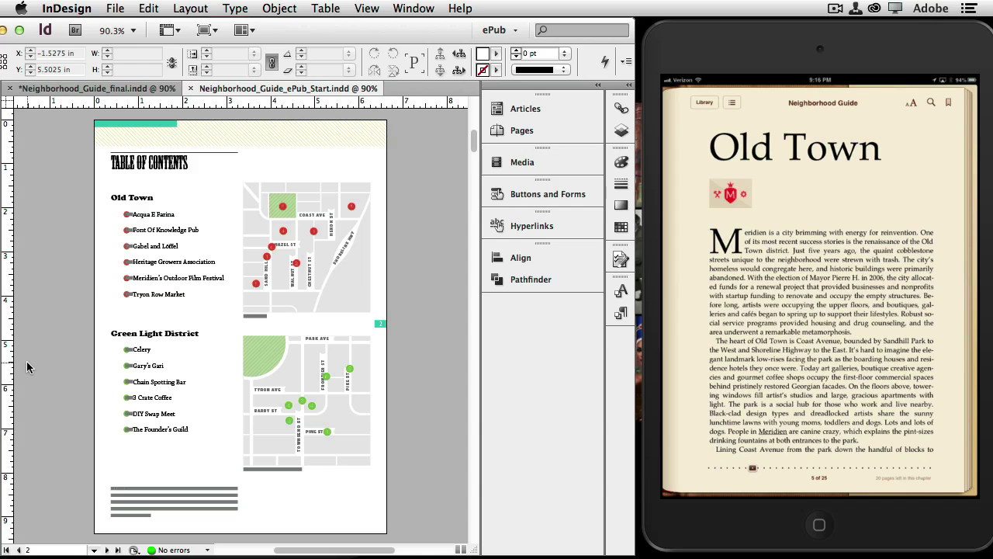
Step: Advance ePub_Start to the Restaurants page 5 and widen InDesign to full screen
click(107, 550)
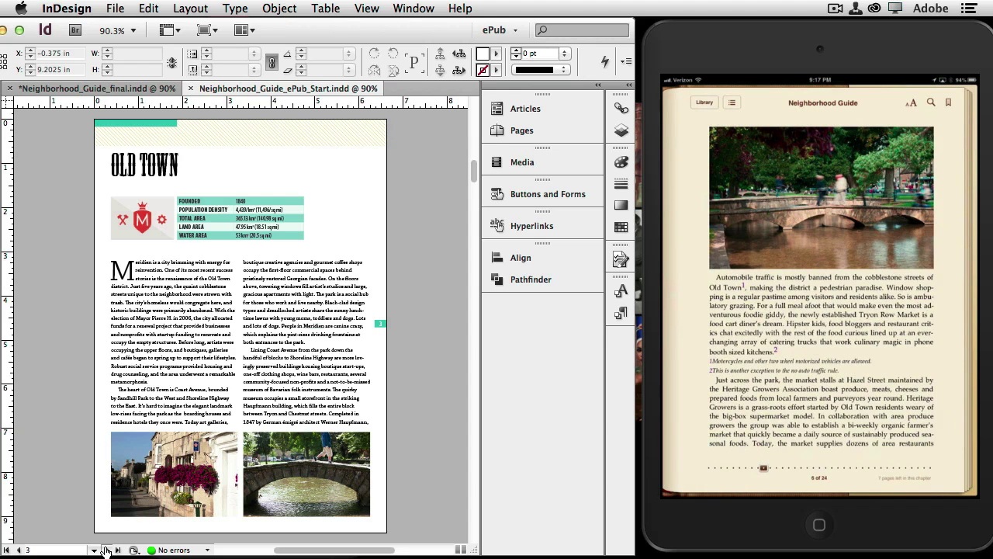
click(106, 550)
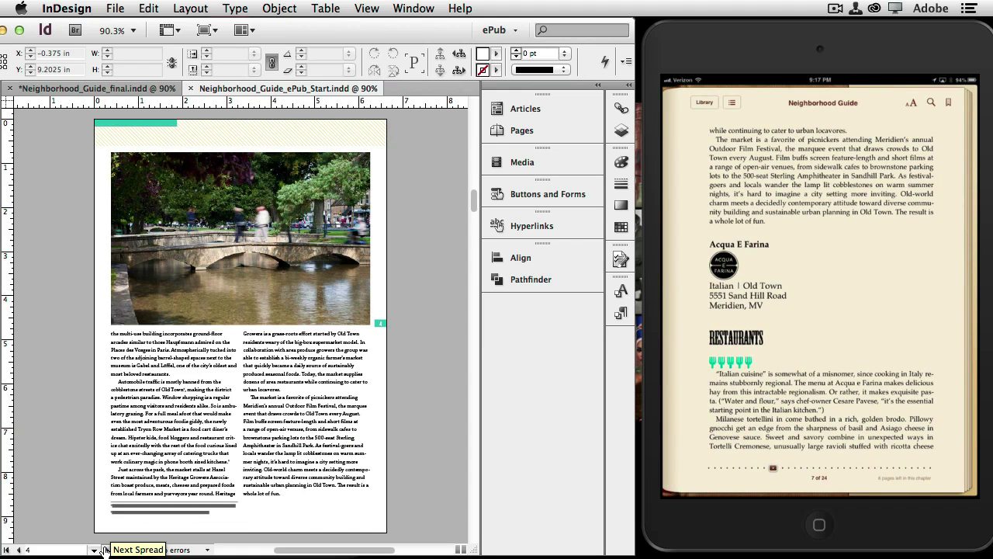
click(106, 551)
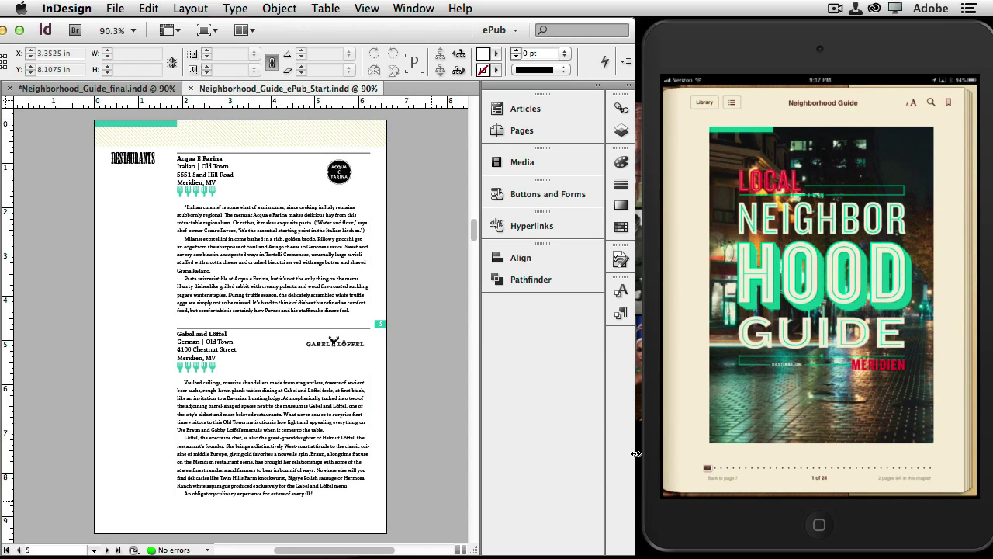
drag(638, 453, 990, 416)
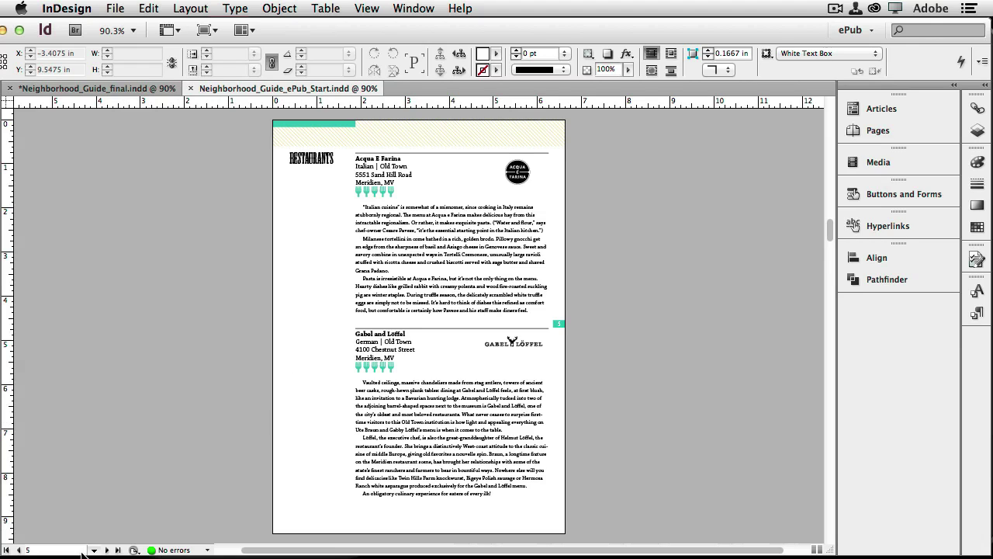
Step: Jump the ePub_Start document back to its Local Neighborhood Guide cover page
click(6, 550)
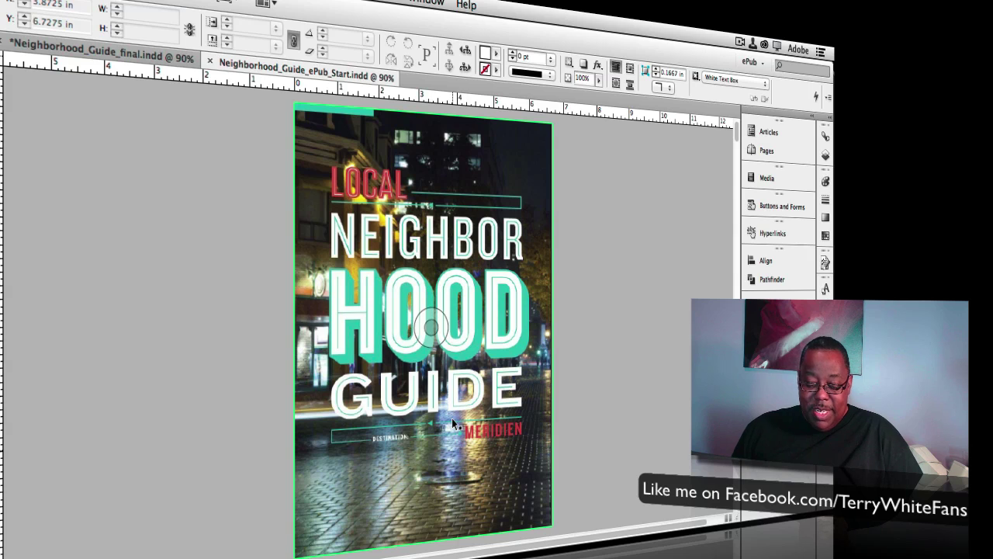
Step: Go to page 2 and toggle between the final and ePub_Start contents pages, ending on ePub_Start
click(241, 528)
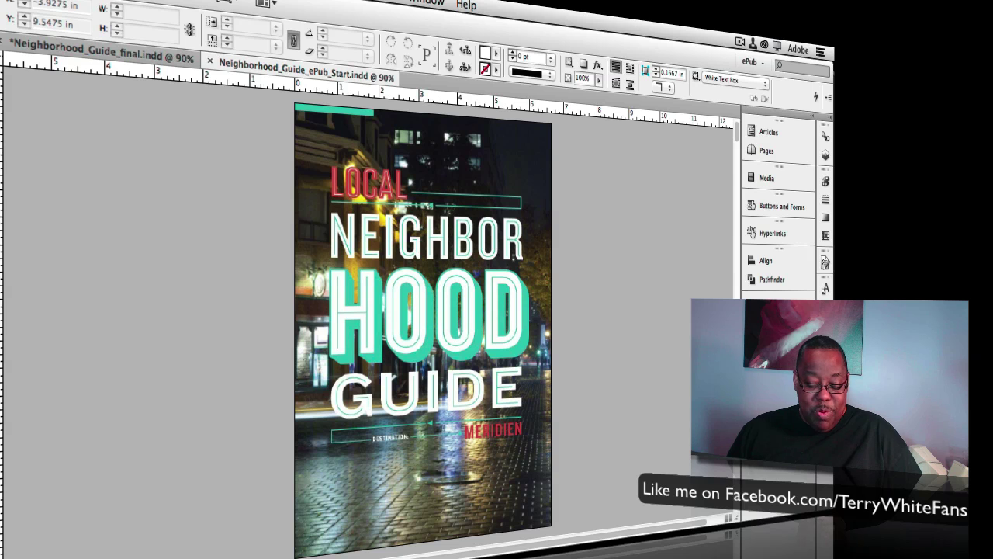
key(shift+Page_Down)
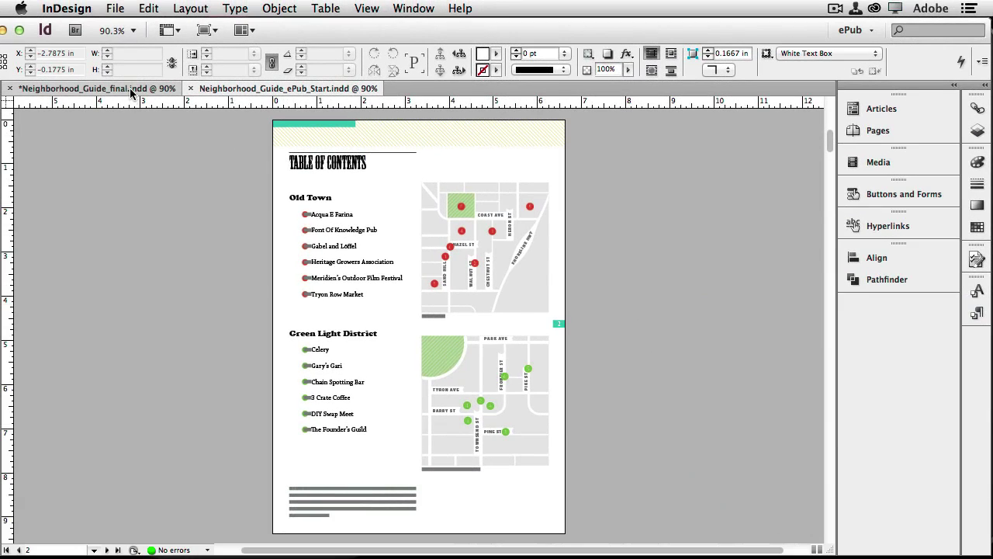
click(141, 55)
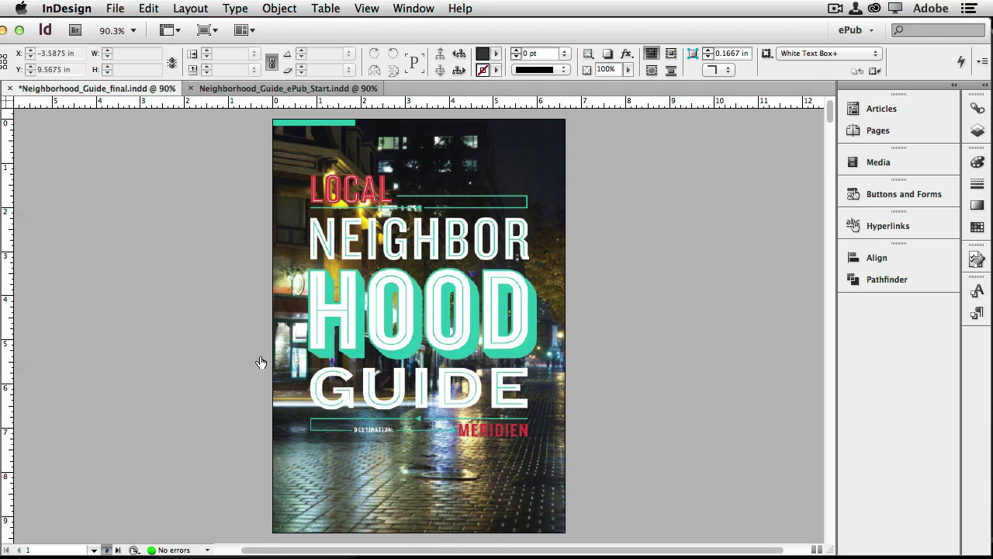
click(272, 88)
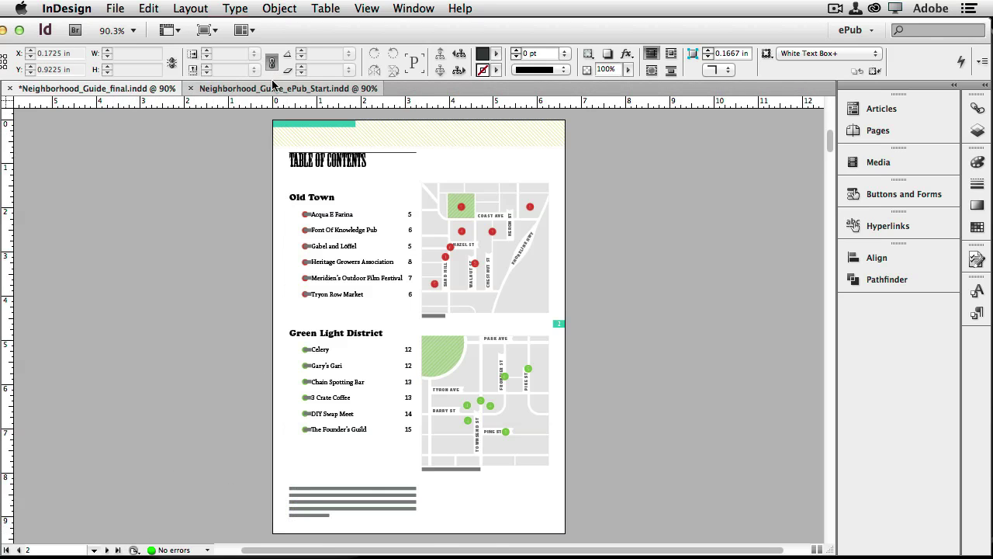
click(149, 88)
click(208, 92)
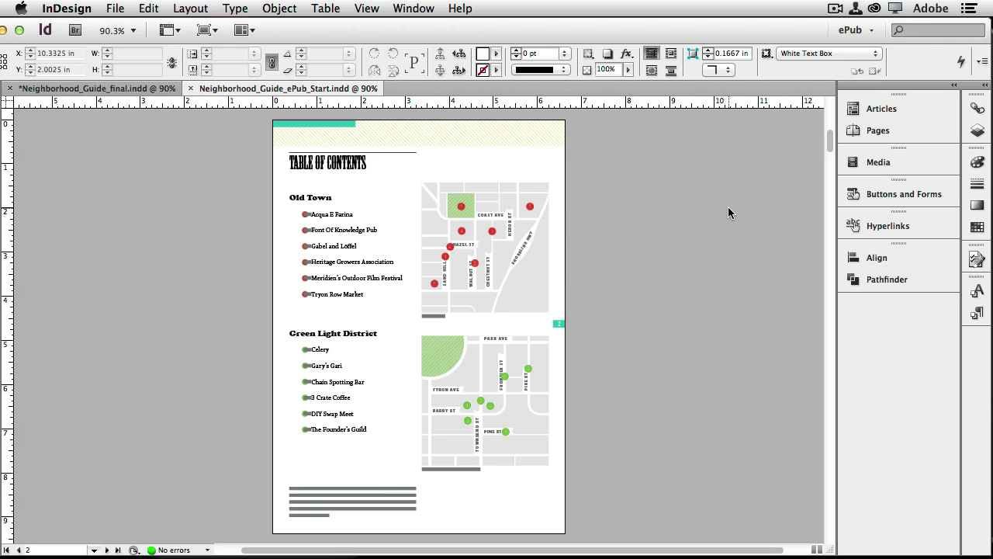
Step: Open the Articles panel, which currently holds no articles
click(882, 111)
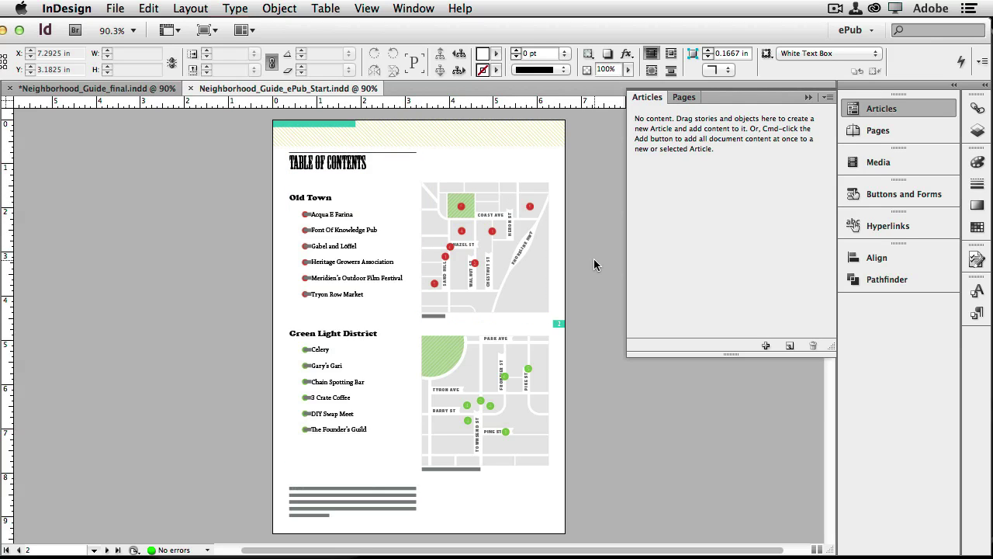
Step: Anchor the Old Town map below Tryon Row Market and the Green Light District map below The Founder's Guild
click(365, 294)
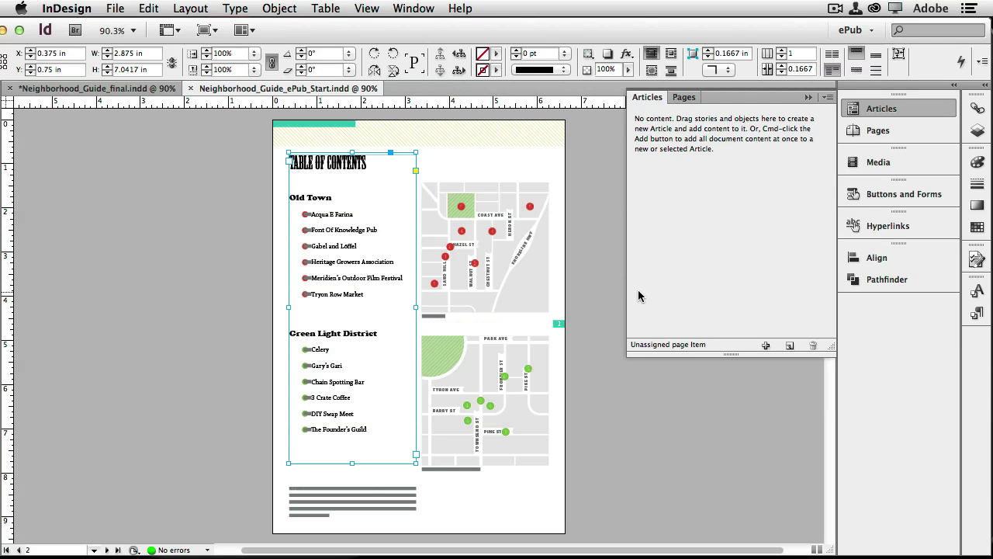
click(533, 196)
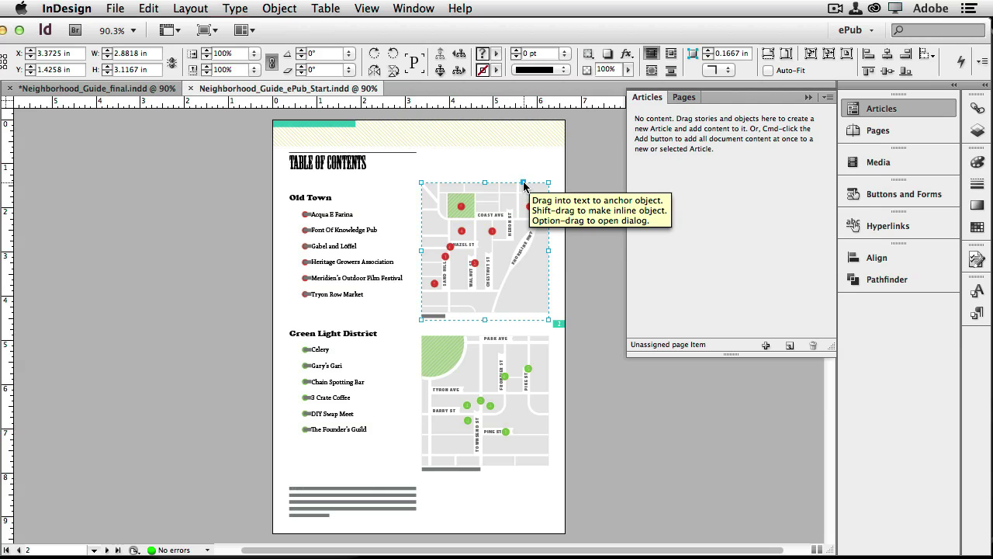
drag(524, 184, 315, 312)
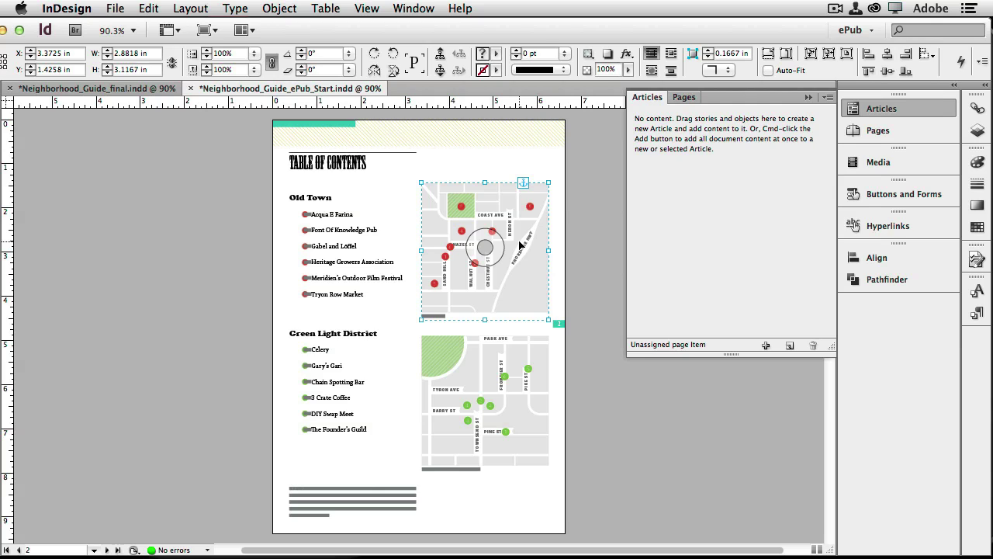
click(522, 359)
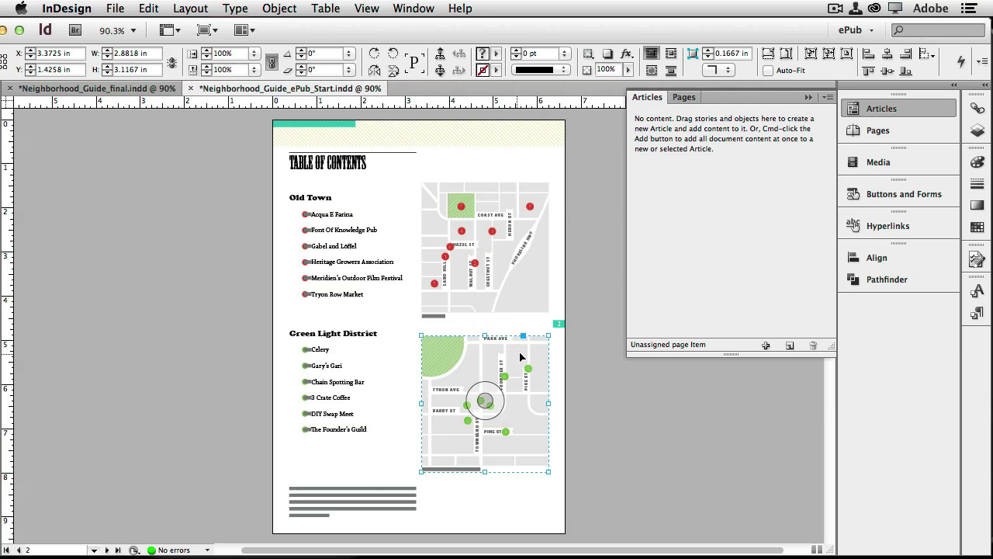
drag(523, 340, 332, 455)
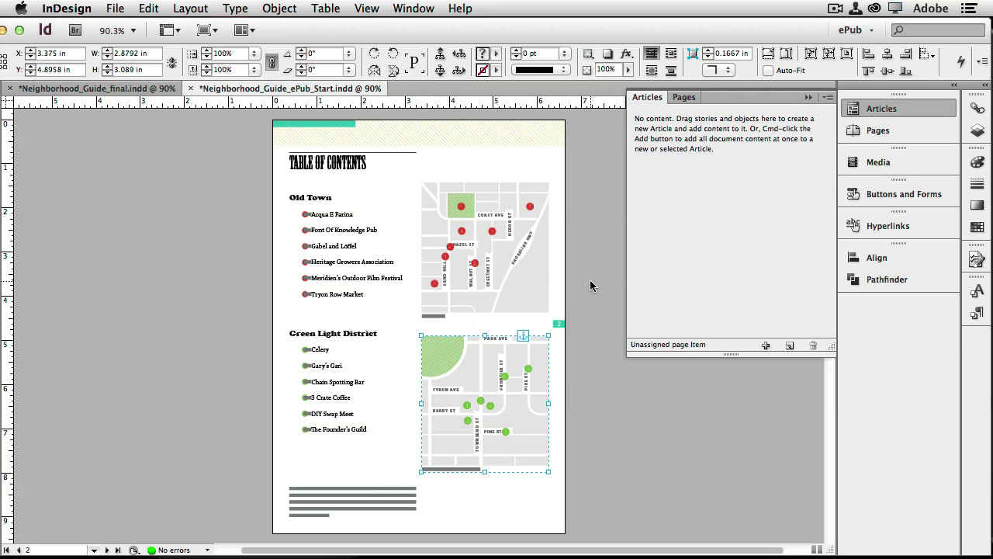
Step: Create a 'TOC' article from the contents frame and add the All Rights Reserved footer
click(364, 266)
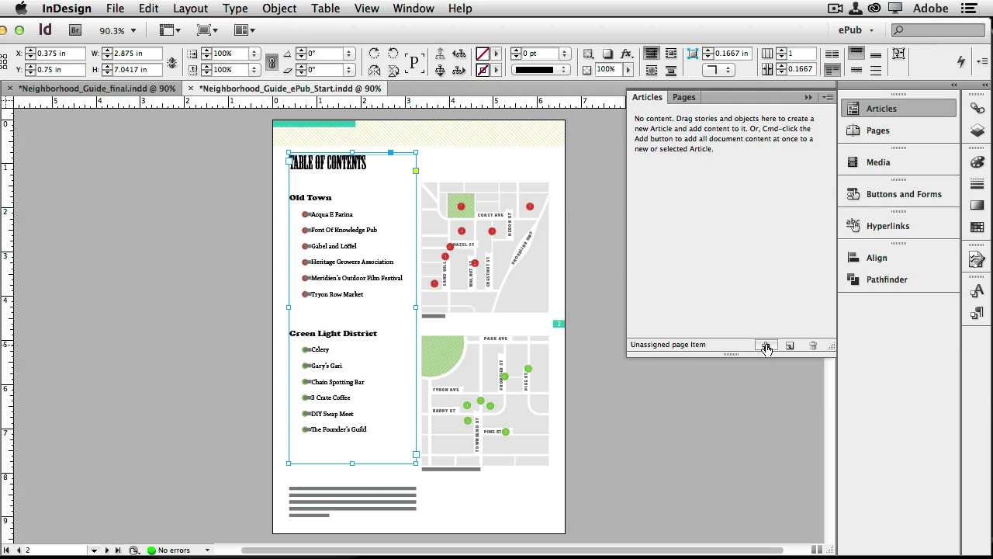
click(789, 346)
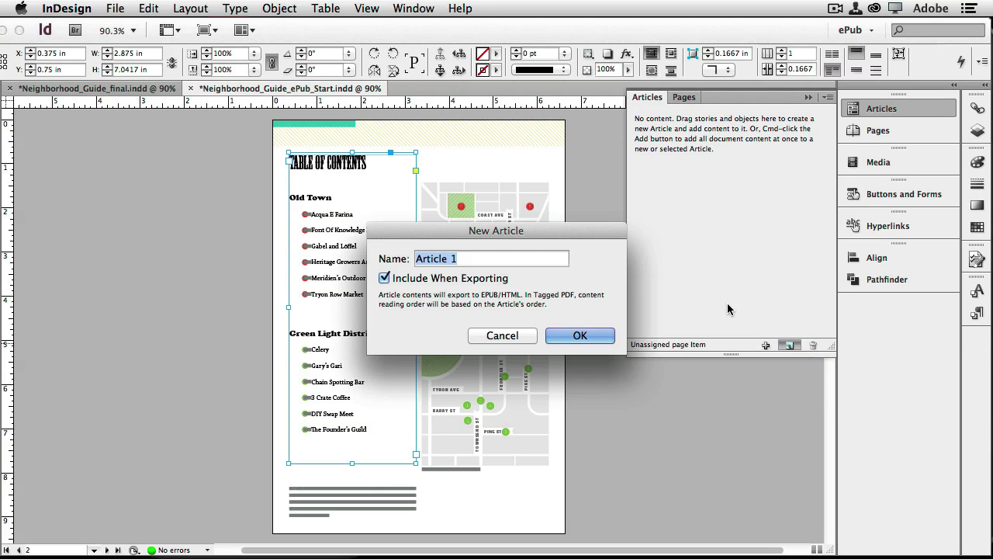
text(TOC)
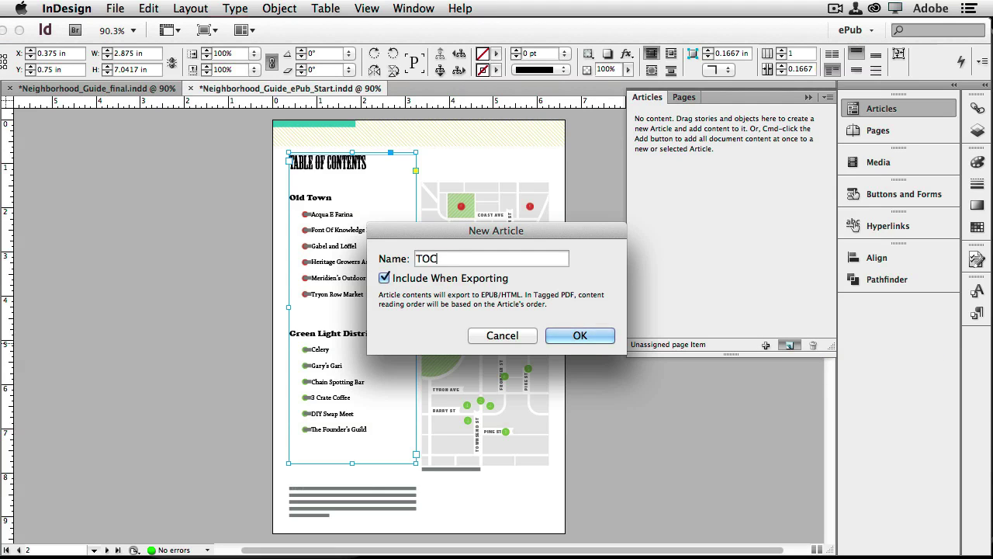
key(Return)
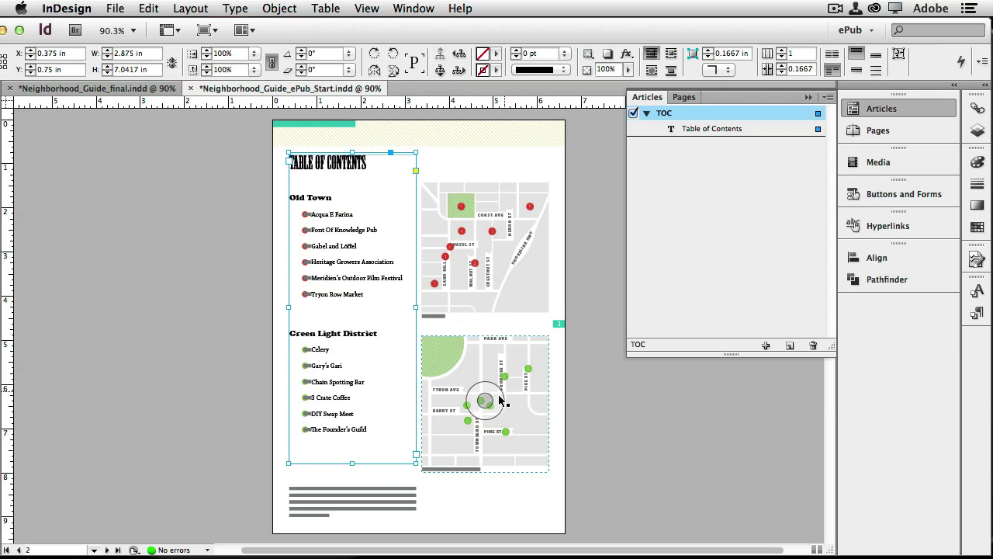
click(380, 494)
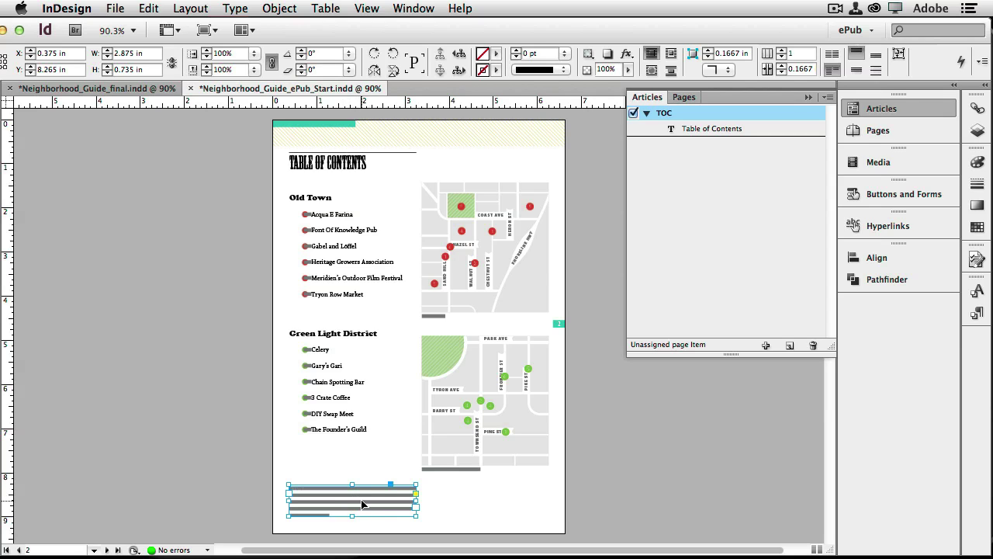
drag(364, 505, 691, 130)
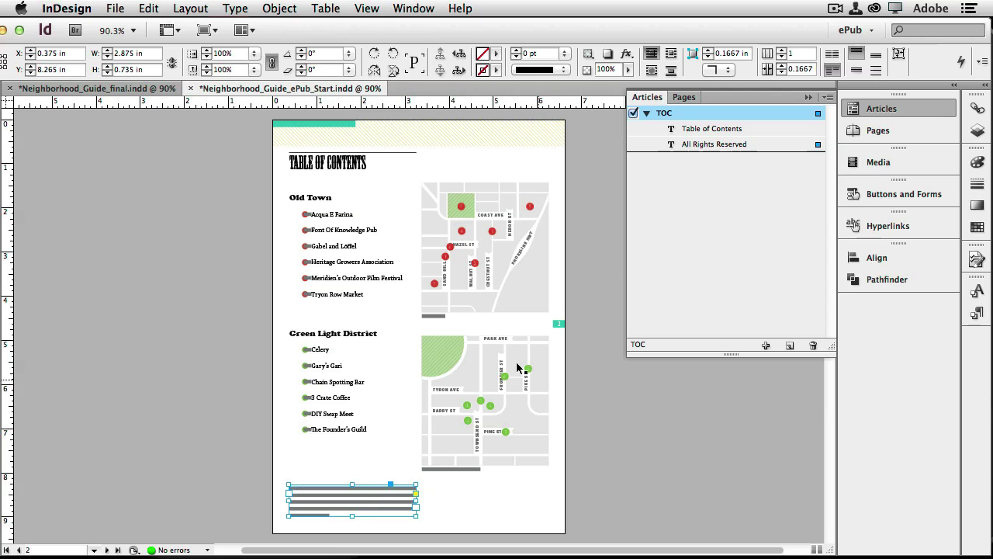
Step: On page 3, anchor the Old Town logo and stats table before the drop cap M
click(107, 550)
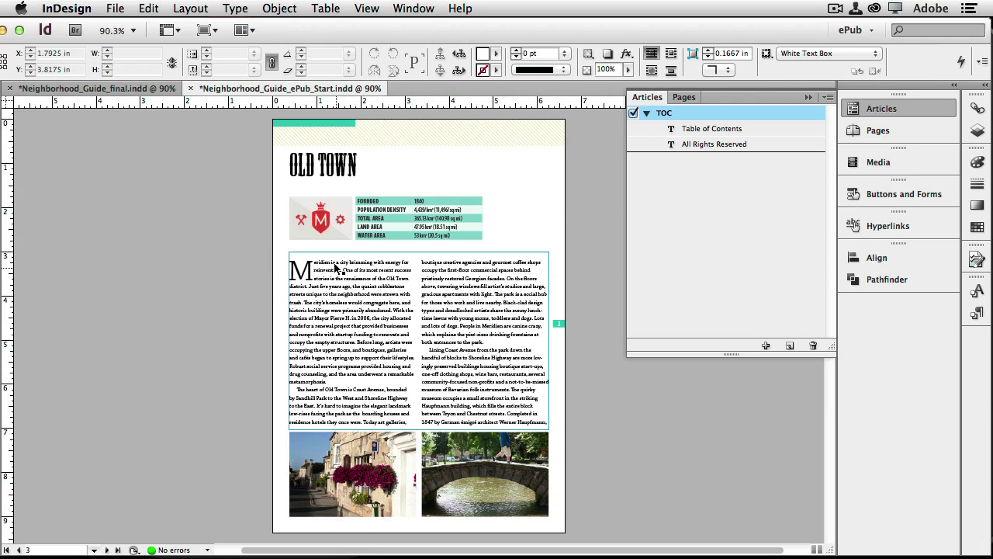
click(313, 234)
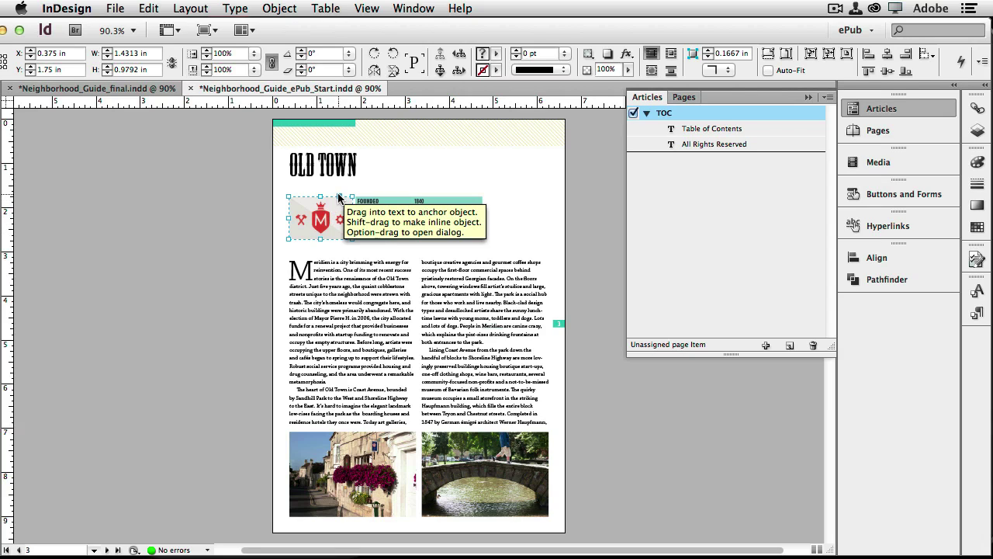
drag(339, 200, 300, 272)
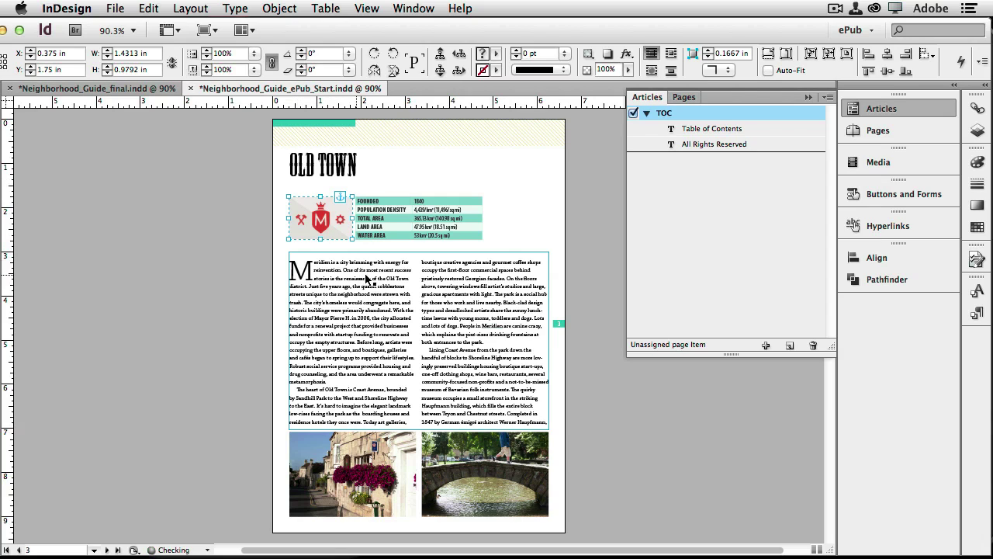
click(400, 224)
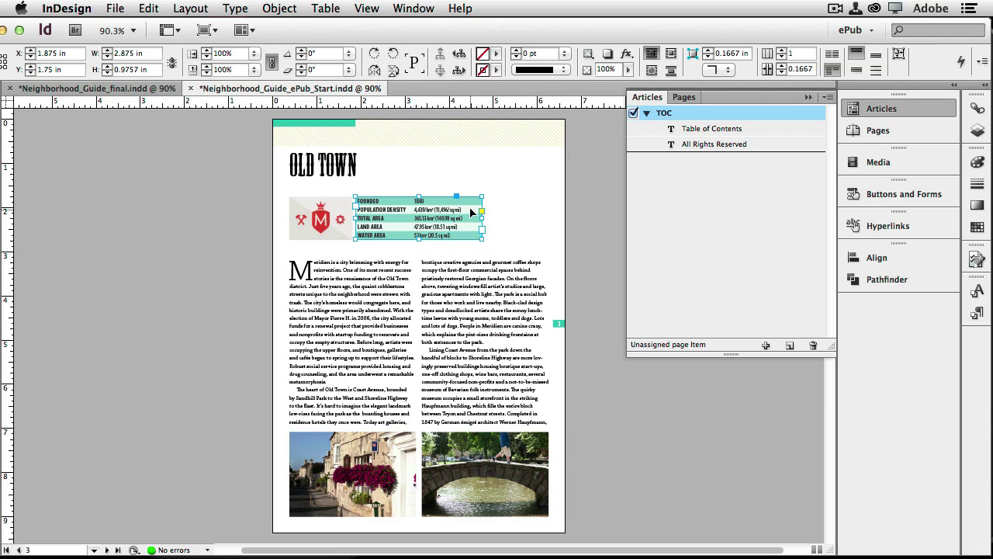
drag(454, 202, 293, 273)
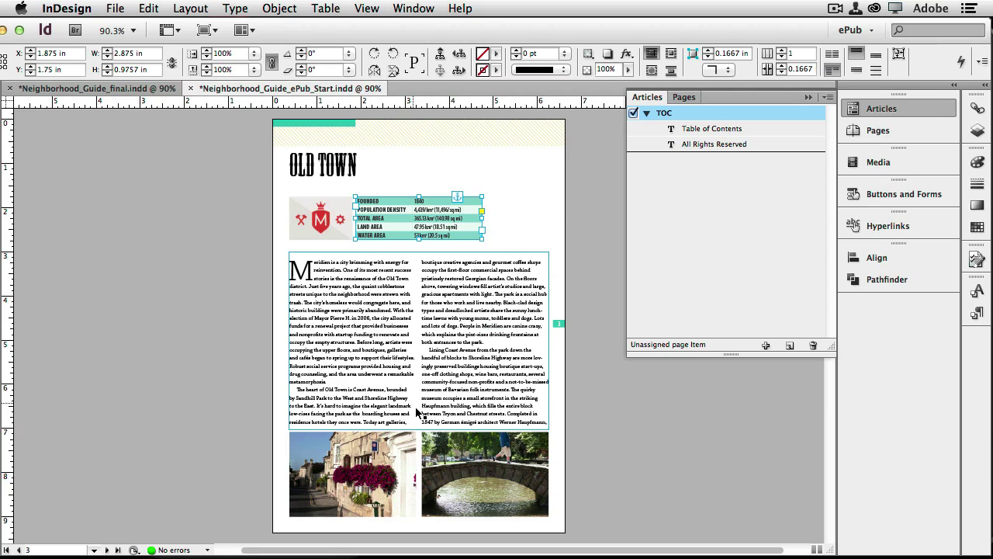
Step: Group the left street photo and the bridge photo with Object > Group
click(353, 474)
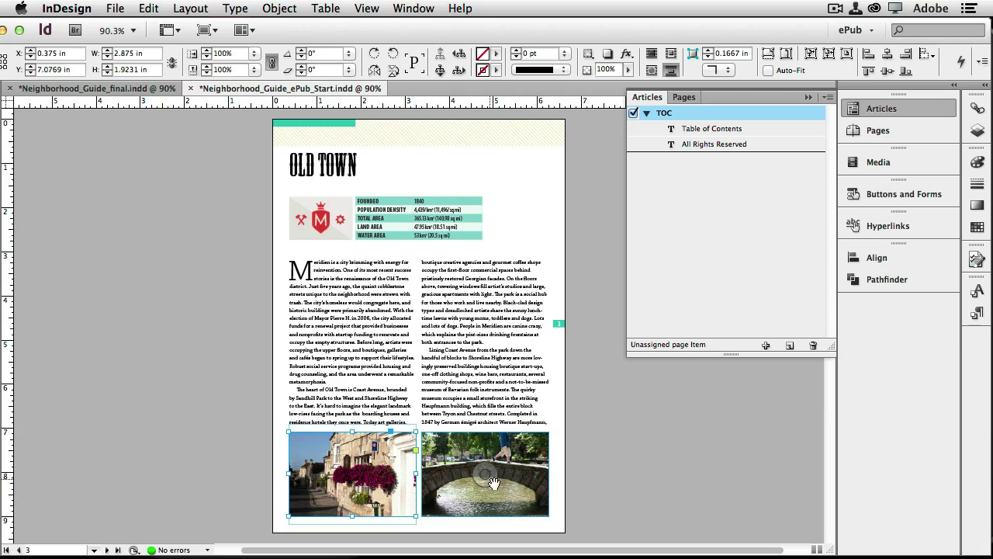
shift+click(526, 499)
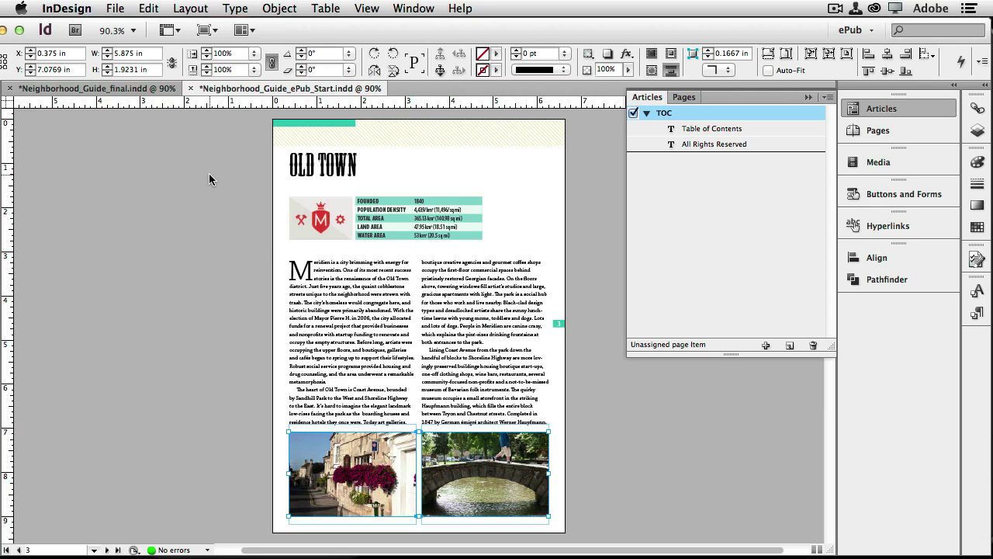
click(272, 9)
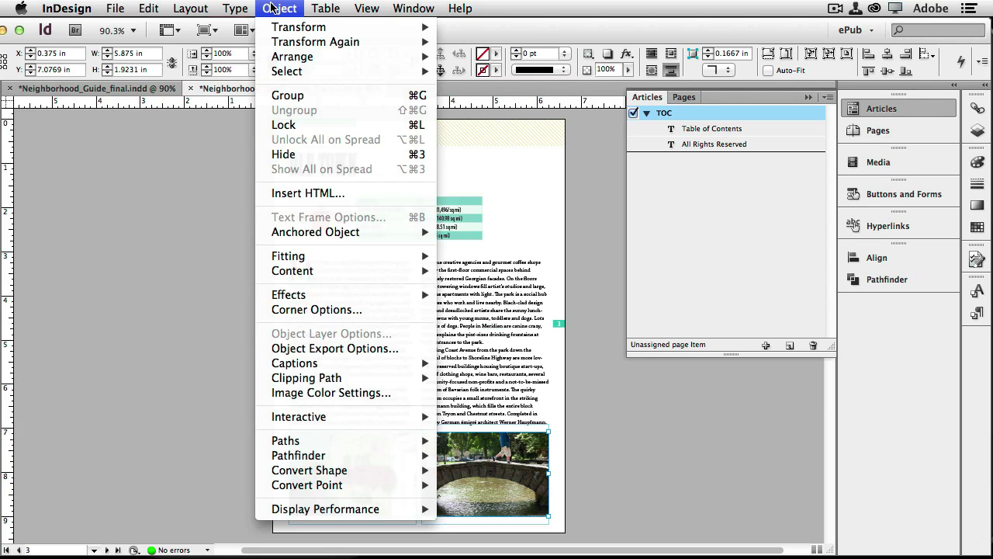
click(296, 96)
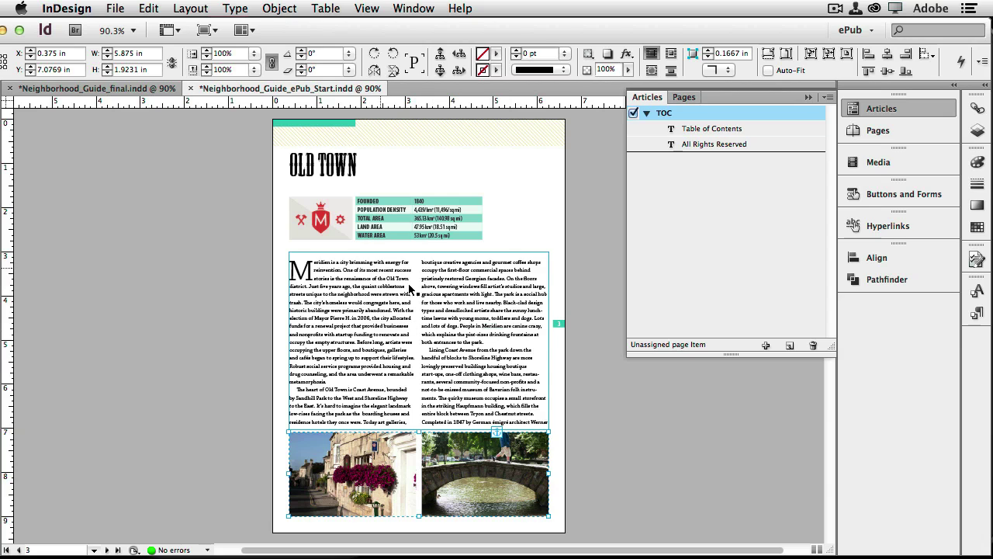
Step: Anchor the large bridge photo on page 4 into the Old Town story text frame
scroll(593, 423, down, 8)
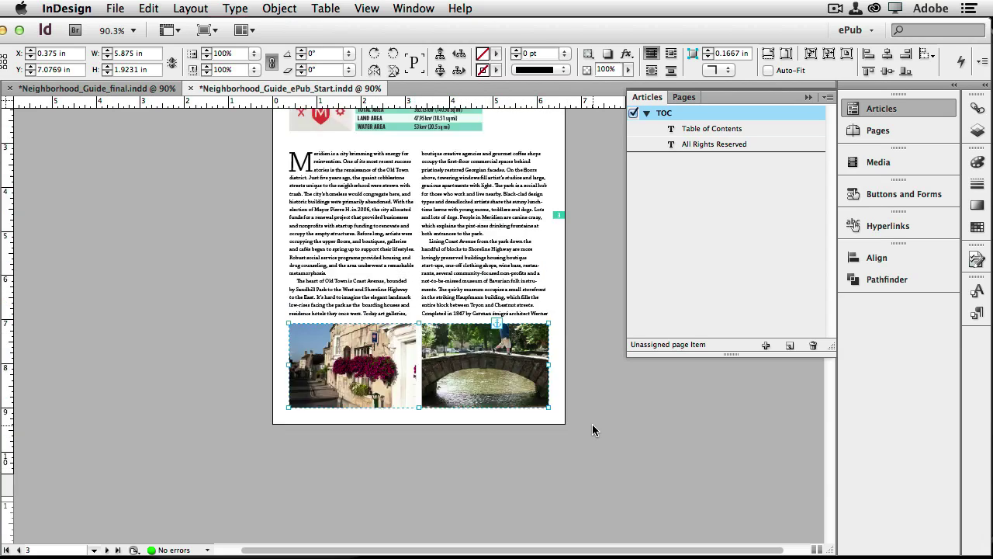
scroll(592, 424, down, 2)
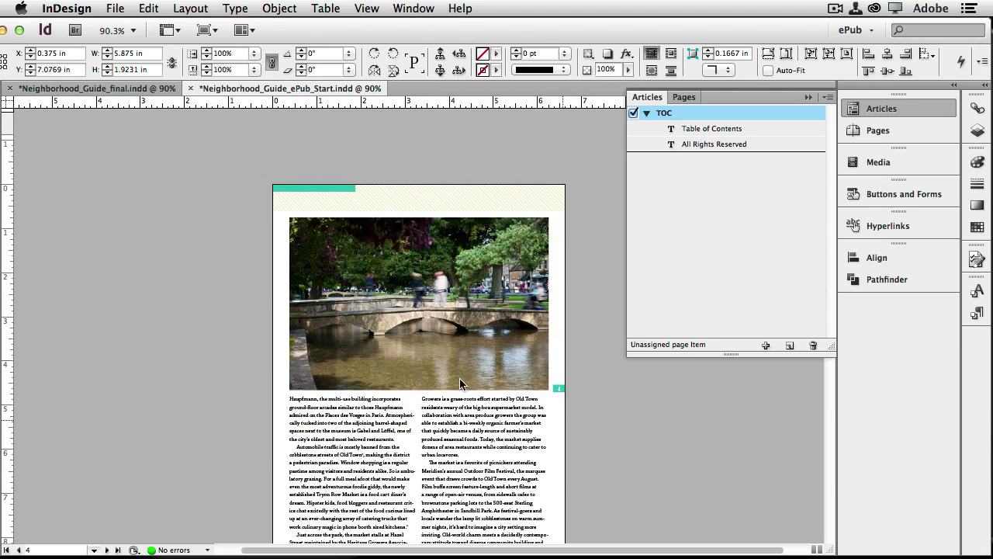
click(459, 351)
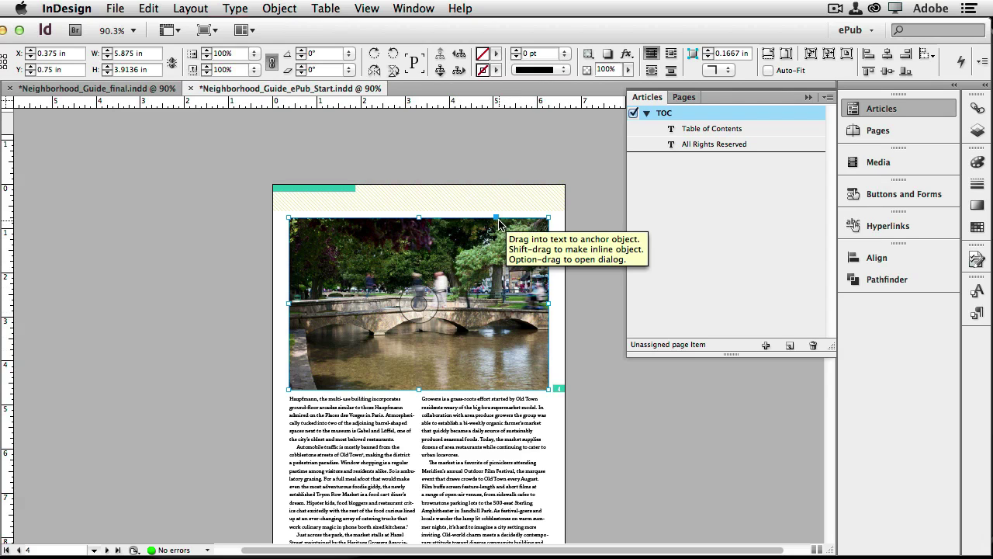
drag(345, 369, 290, 399)
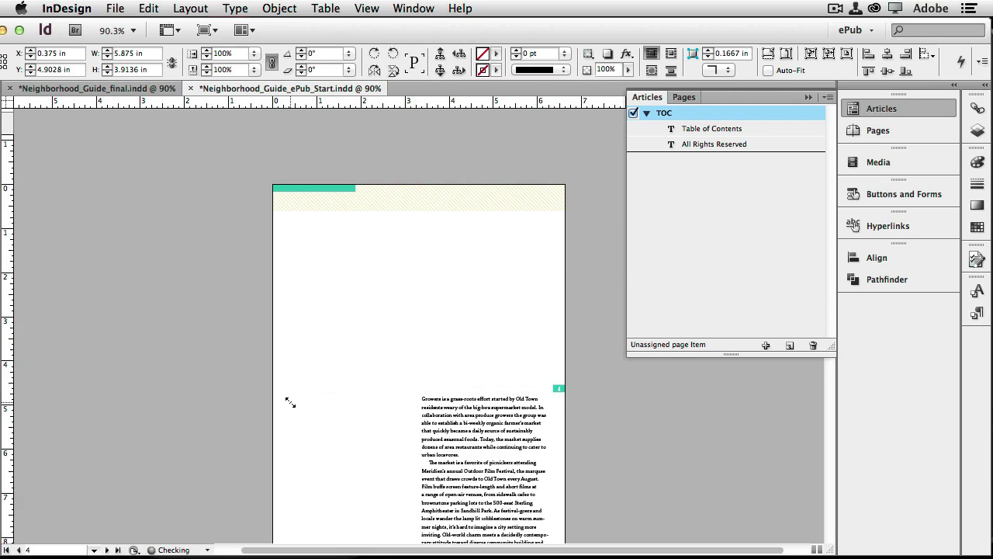
scroll(618, 397, down, 3)
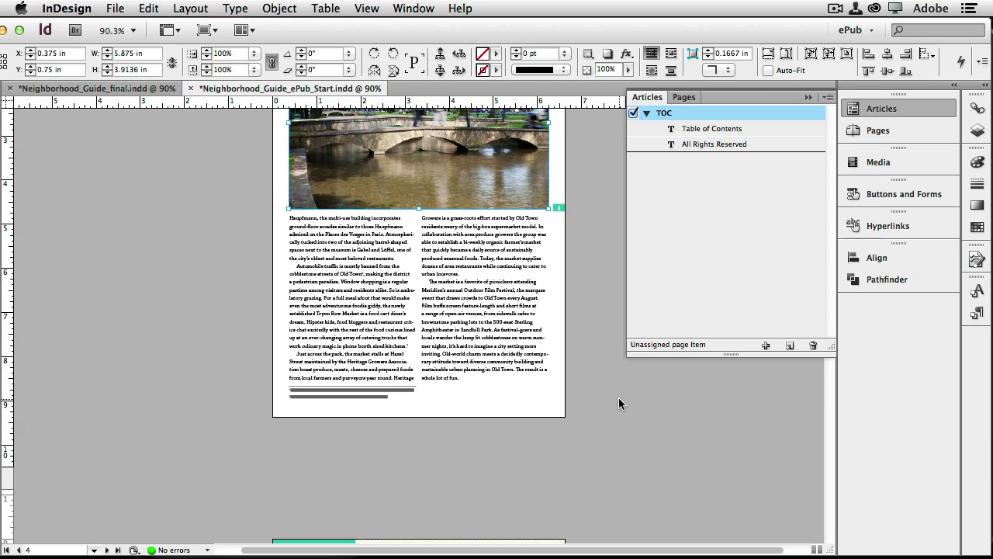
scroll(618, 398, up, 8)
scroll(618, 400, up, 8)
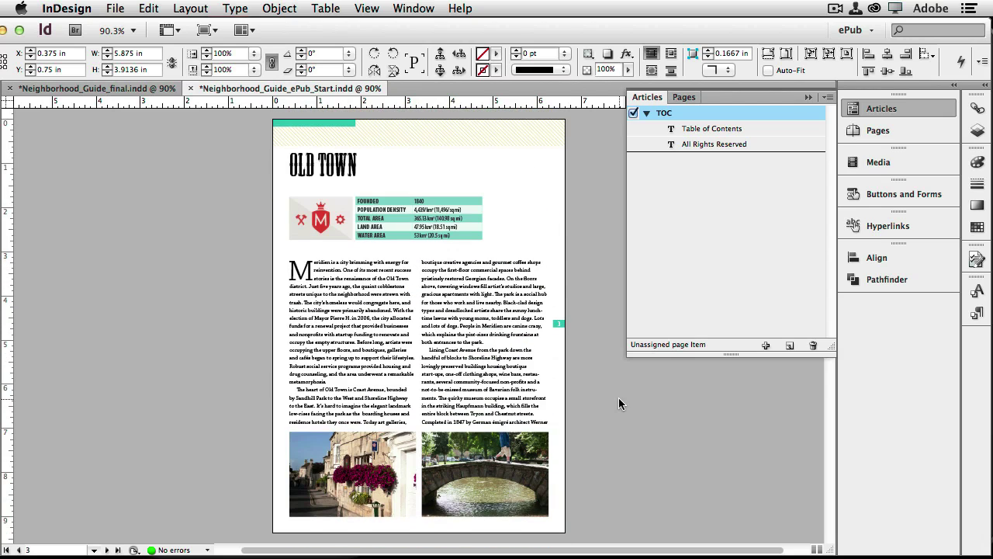
Step: Create an exportable article named 'Old Town' holding the selected OLD TOWN title frame
click(349, 216)
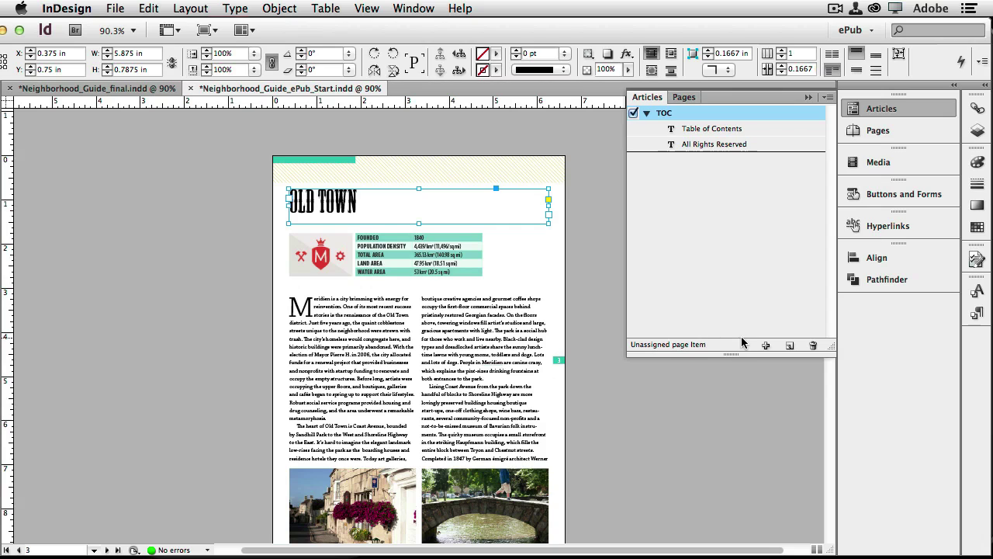
click(787, 345)
text(ol)
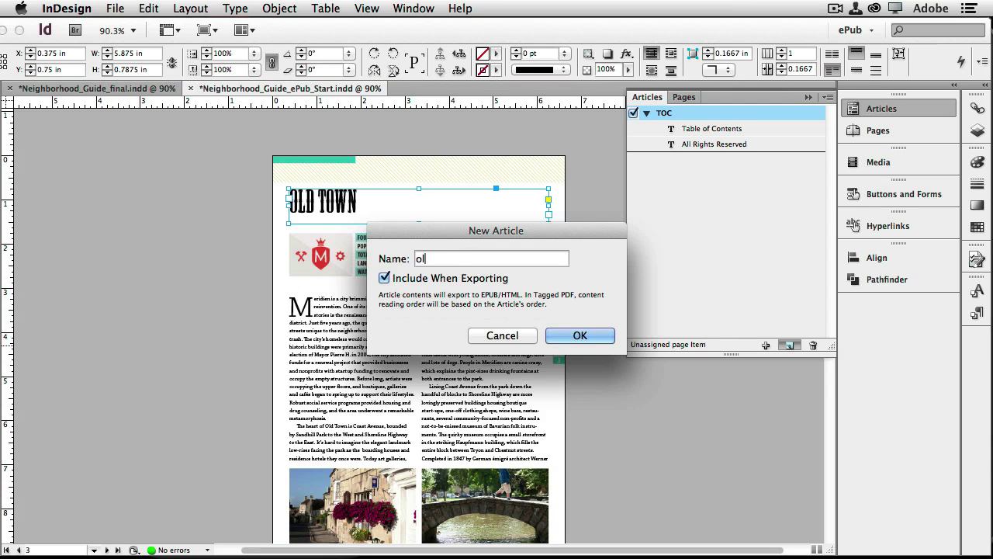
key(BackSpace)
key(BackSpace)
text(Old Town)
key(Return)
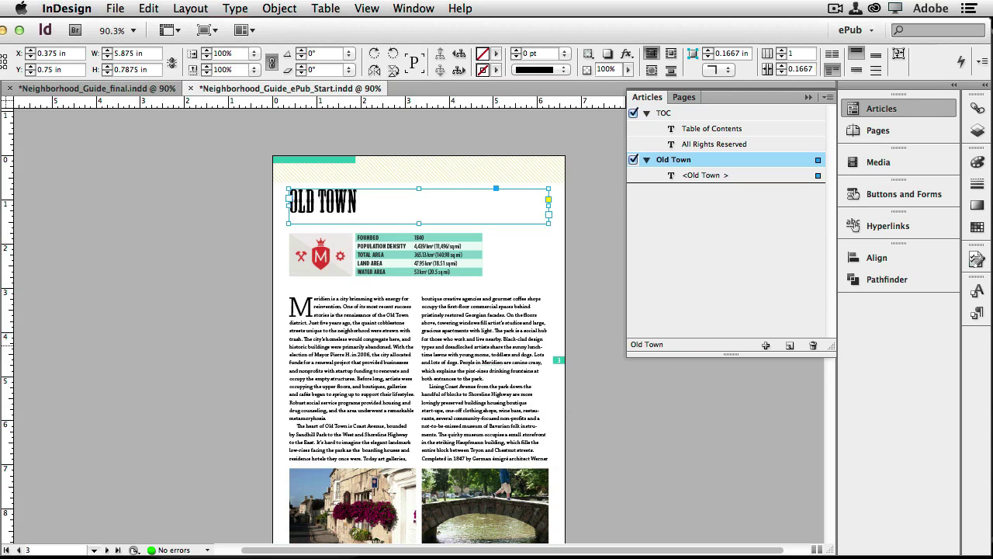
Step: Add the two-column body text frame to the Old Town article, then switch to Neighborhood_Guide_final.indd
click(351, 355)
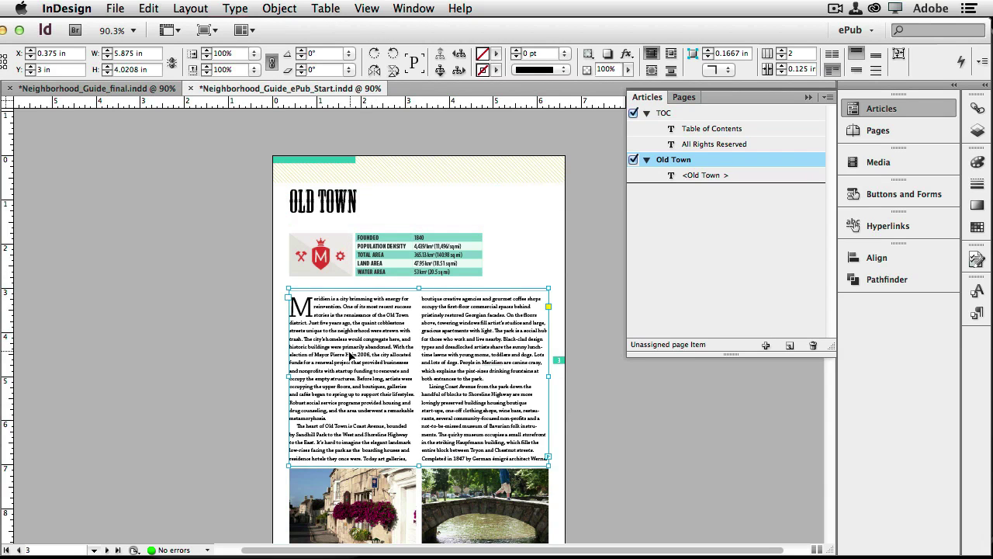
drag(349, 362, 681, 196)
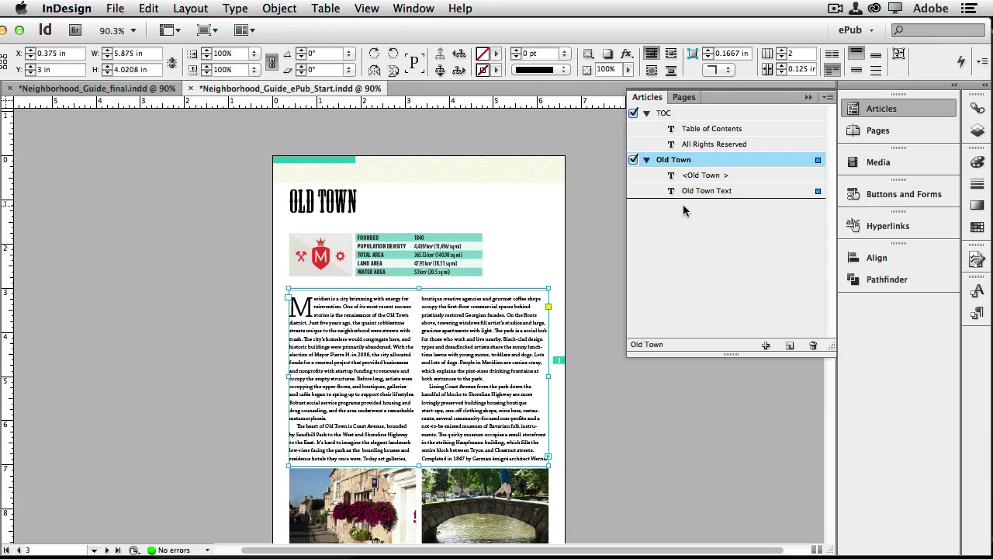
click(111, 90)
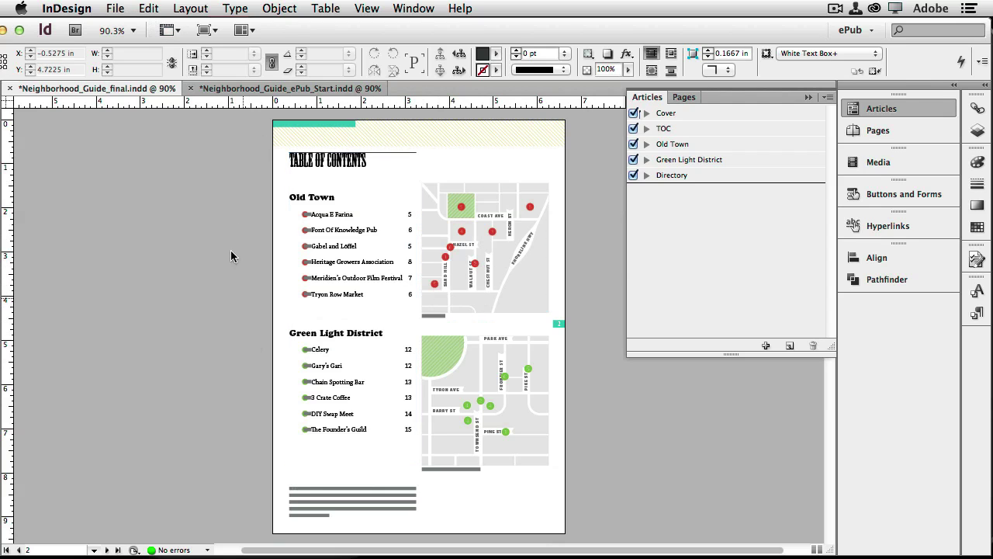
Step: Export the finished guide in EPUB format as NeighborhoodGuideTW3.epub
click(117, 8)
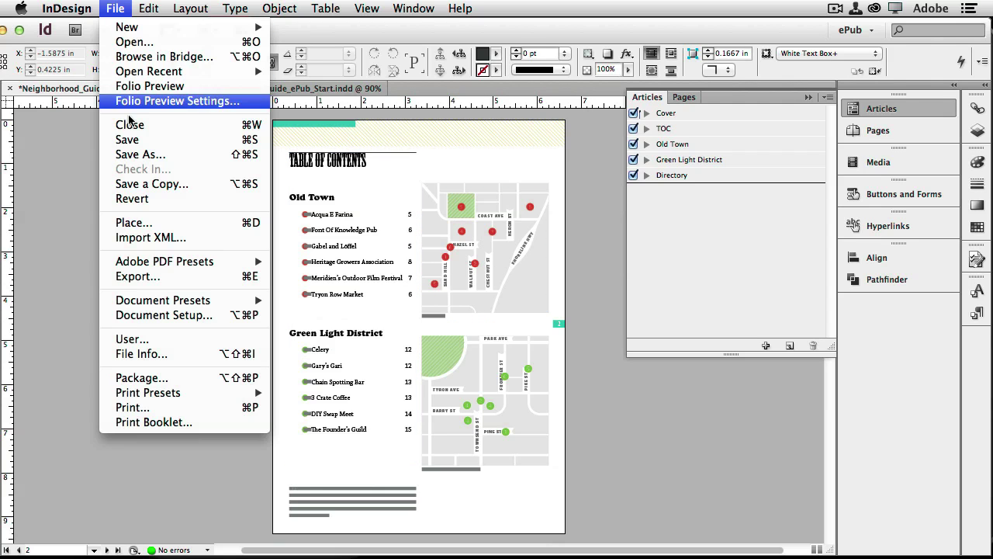
click(176, 278)
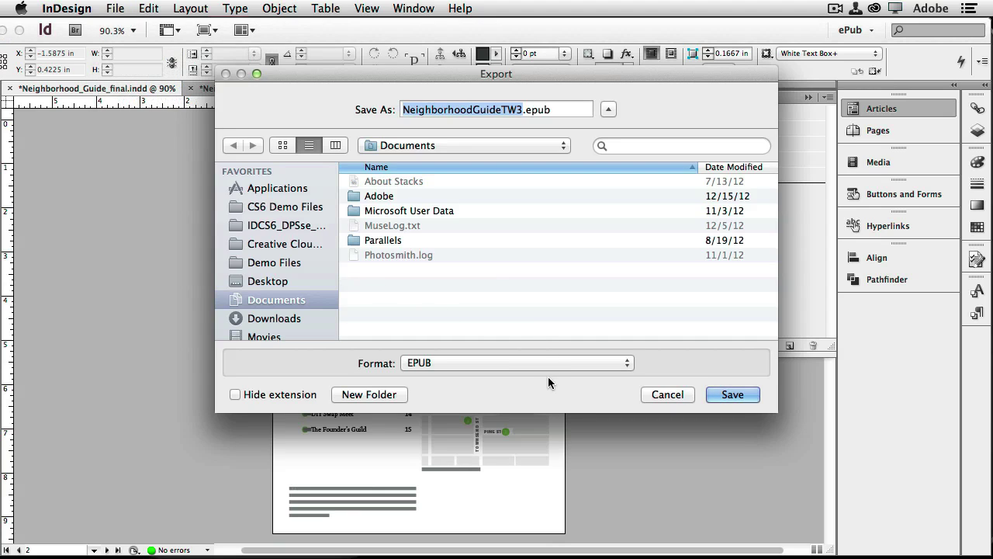
click(732, 395)
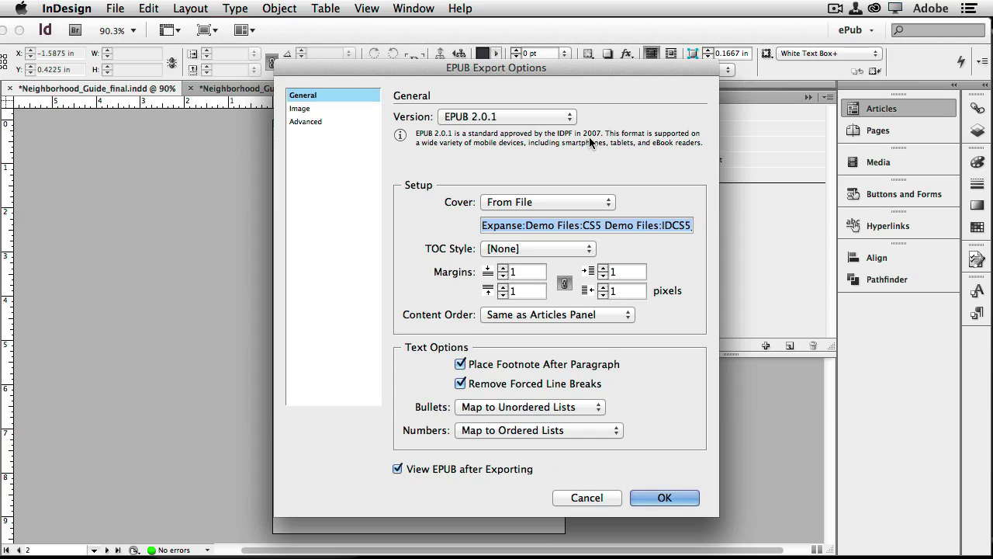
click(531, 118)
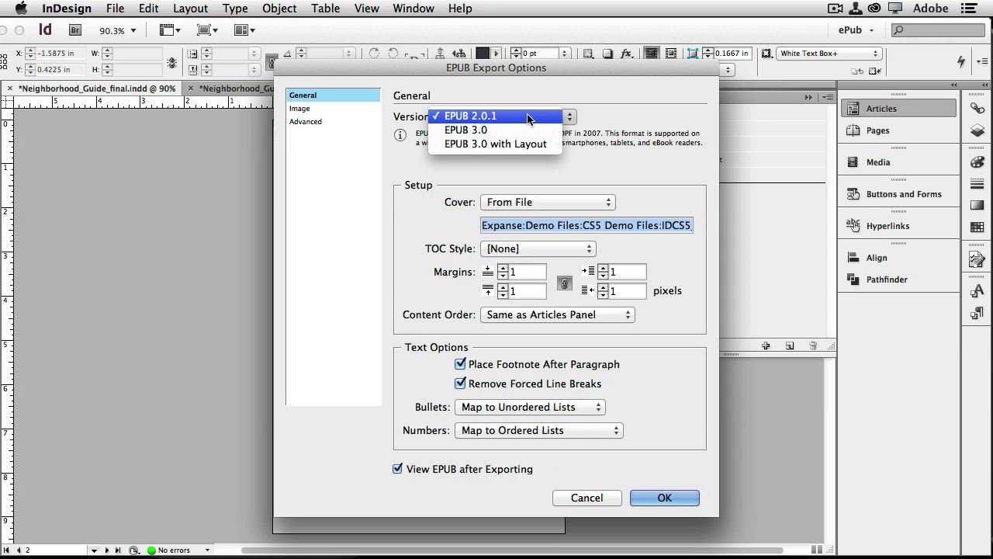
click(528, 130)
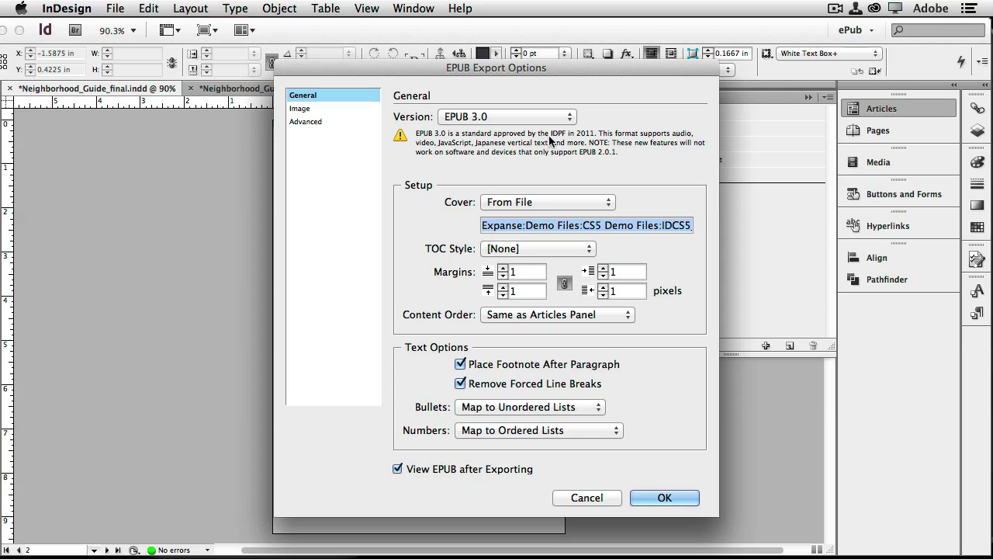
click(527, 116)
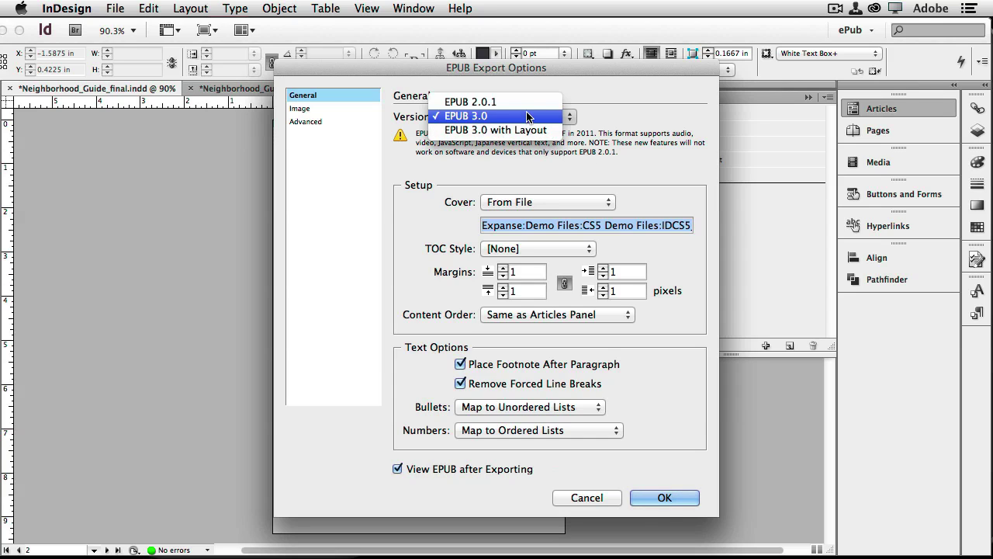
click(531, 99)
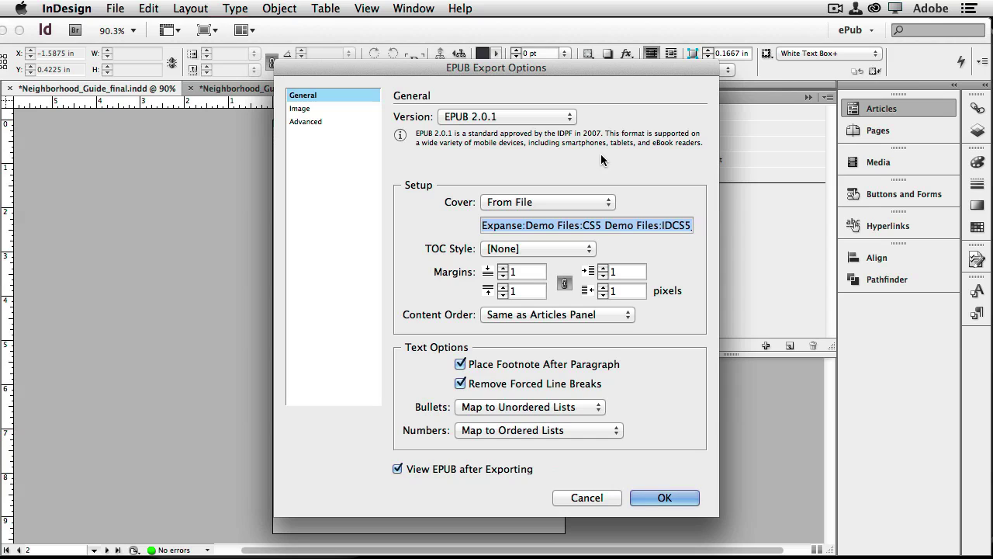
click(528, 116)
click(523, 132)
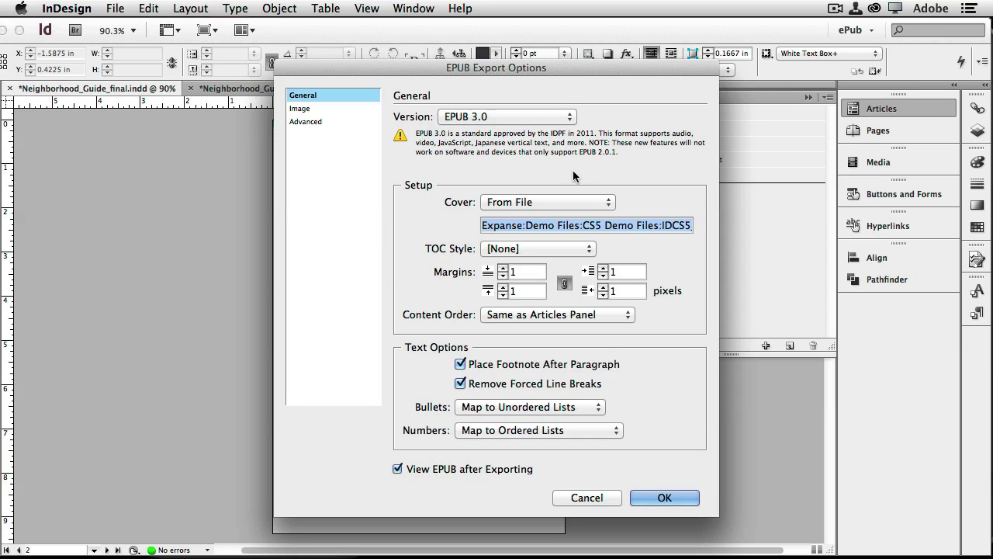
click(518, 117)
click(516, 104)
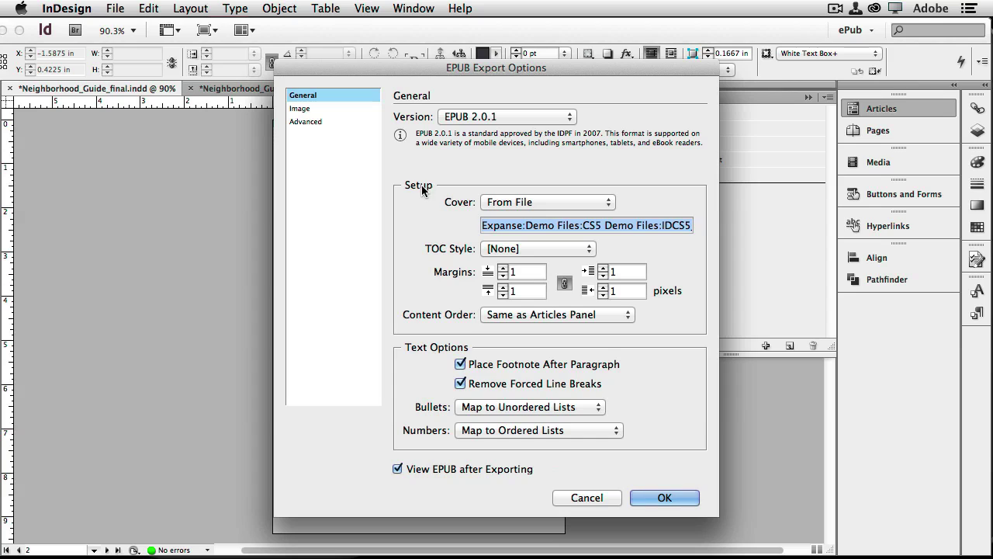
Step: Keep the EPUB cover From File and content order Same as Articles Panel
click(545, 202)
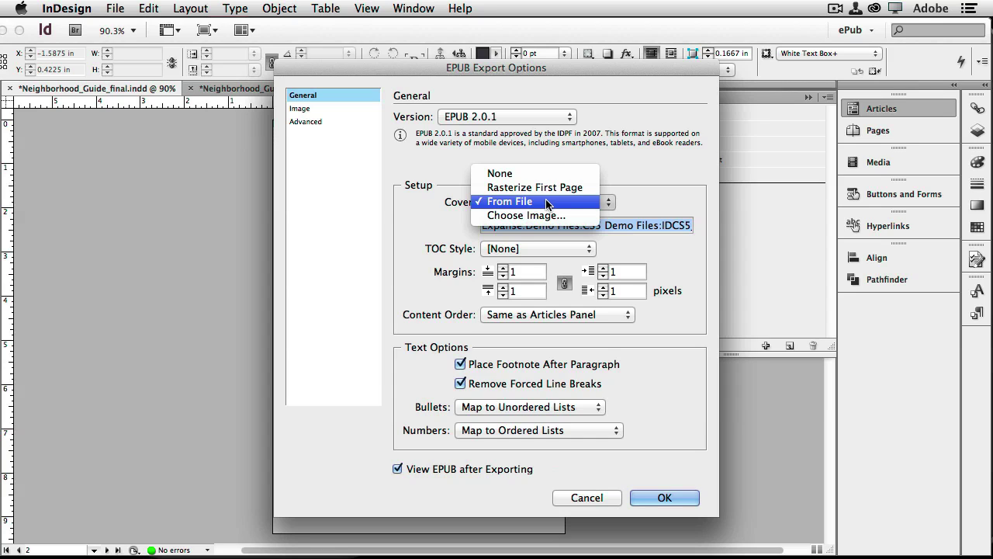
click(528, 202)
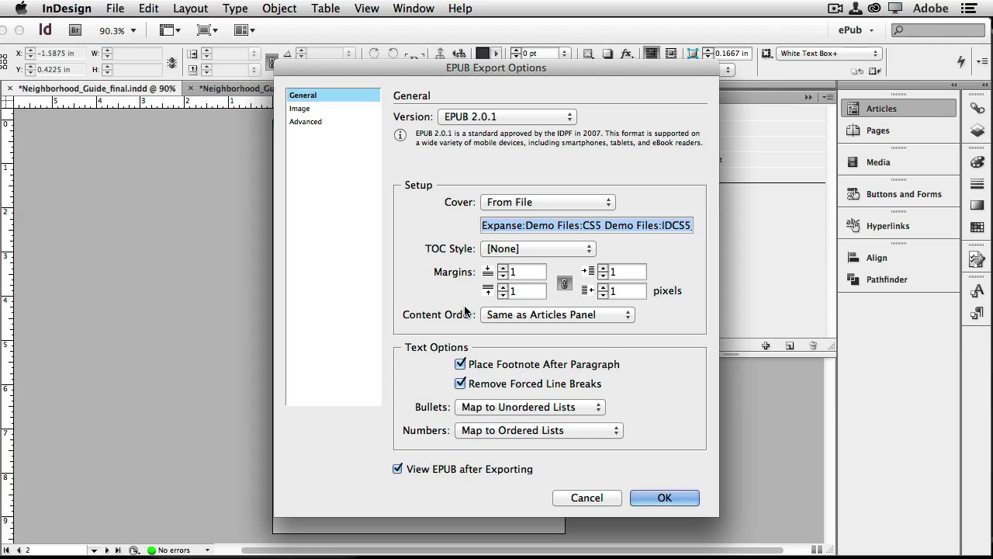
click(543, 315)
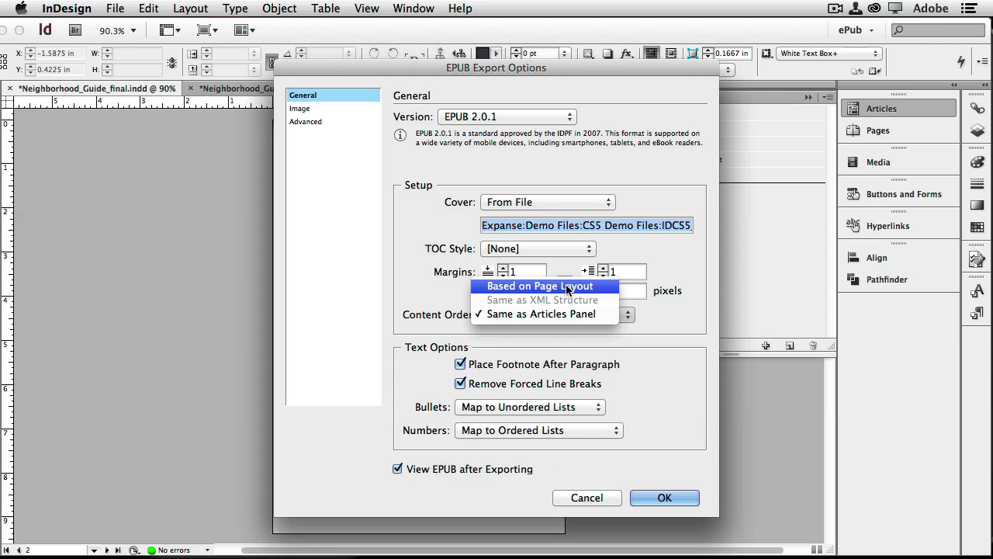
click(581, 328)
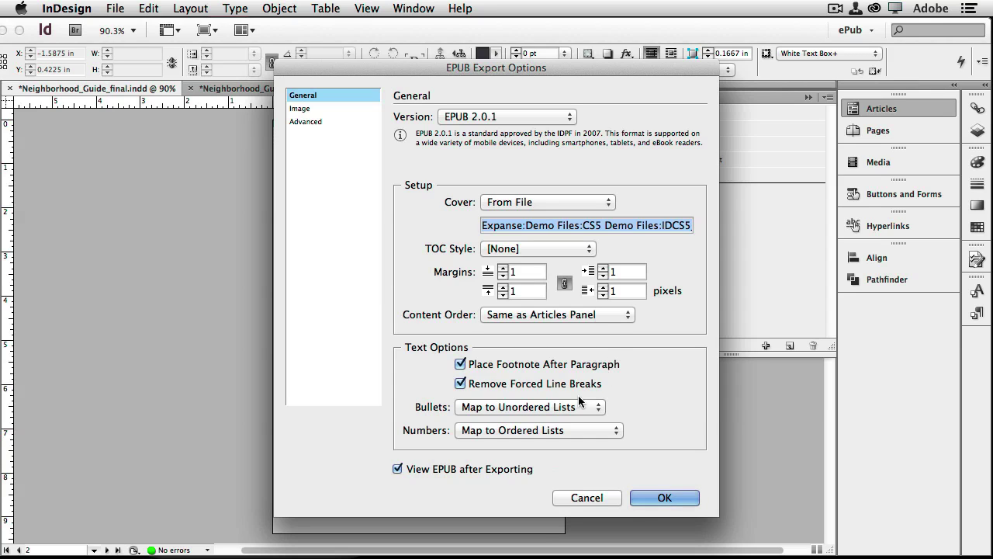
click(303, 108)
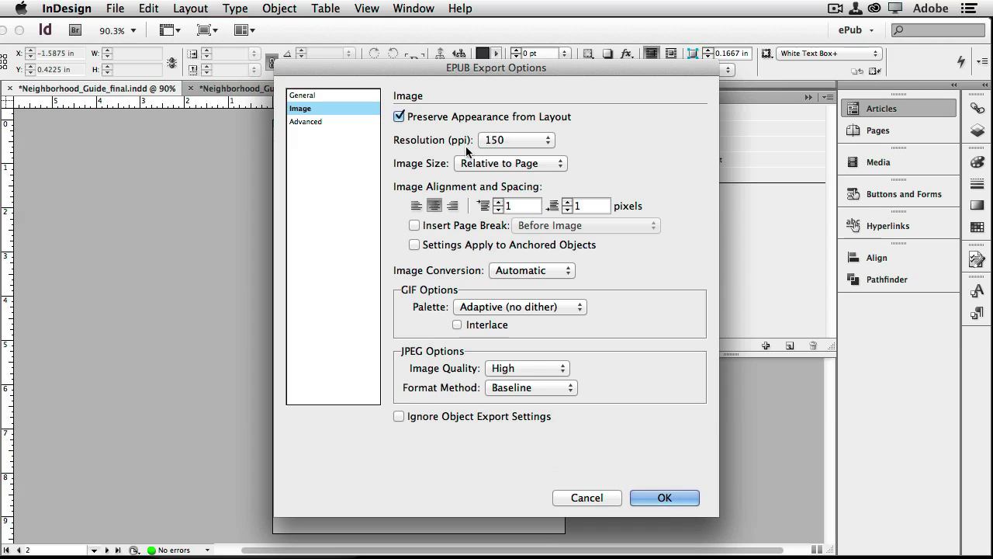
Step: Leave the EPUB image resolution at 150 ppi and move on to Advanced settings
click(534, 140)
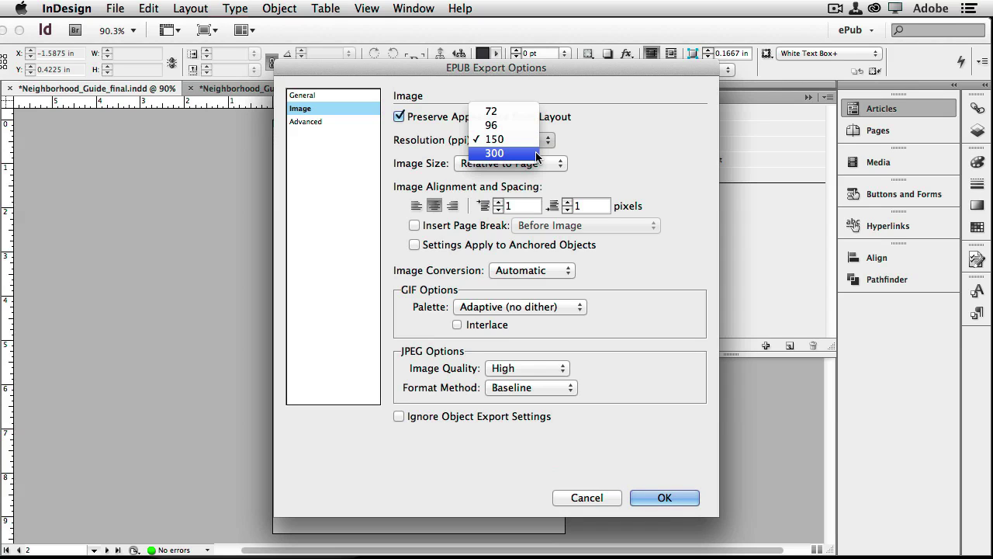
click(571, 126)
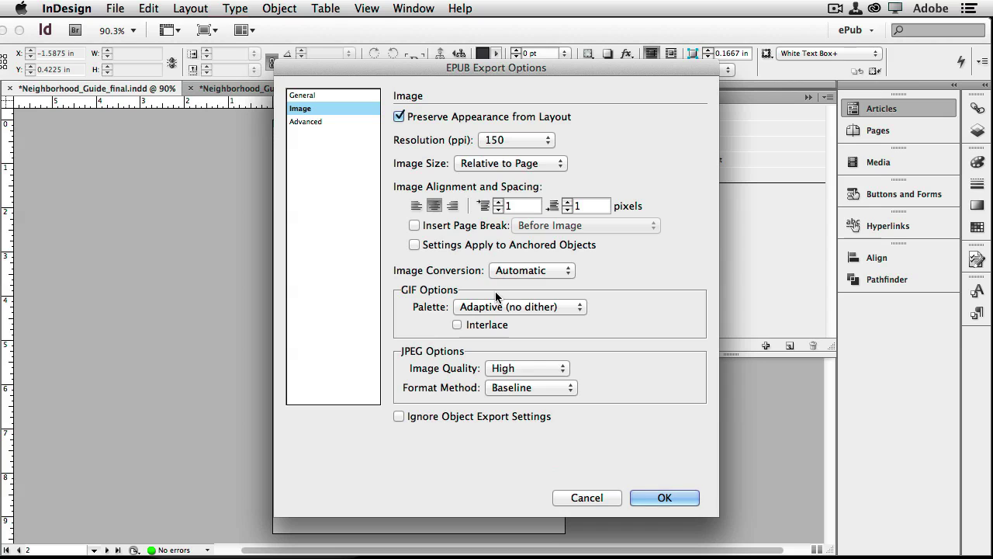
click(301, 122)
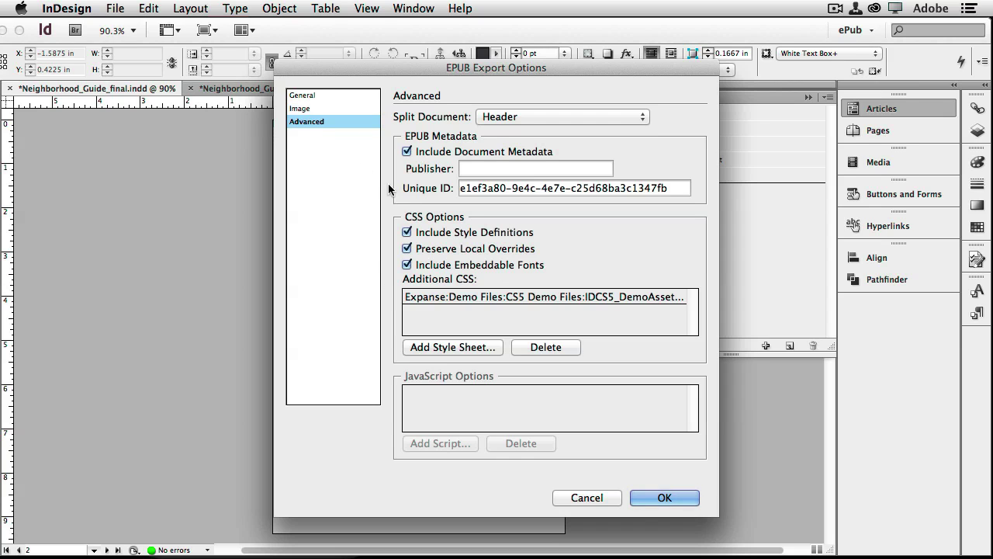
Step: Keep the EPUB split at Header paragraphs and complete the export
click(509, 117)
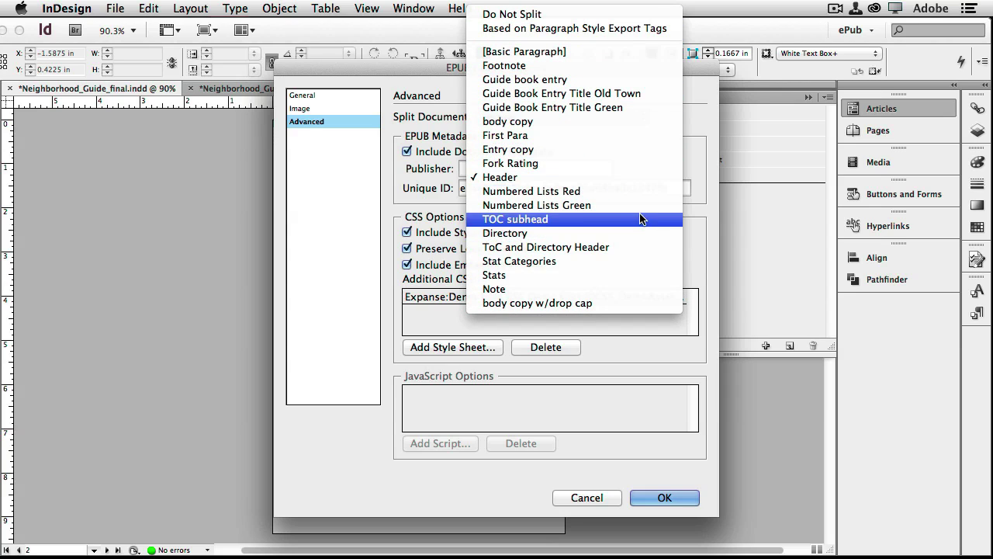
click(715, 155)
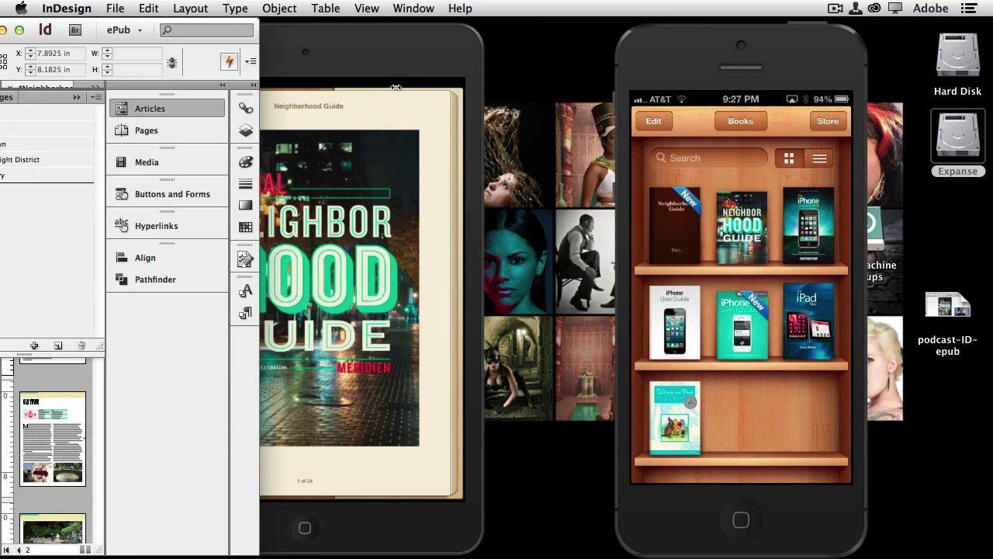
Step: Bring the Reflector iPad mirror forward and shift the iPad and iPhone mirror windows right
click(395, 72)
drag(376, 70, 494, 68)
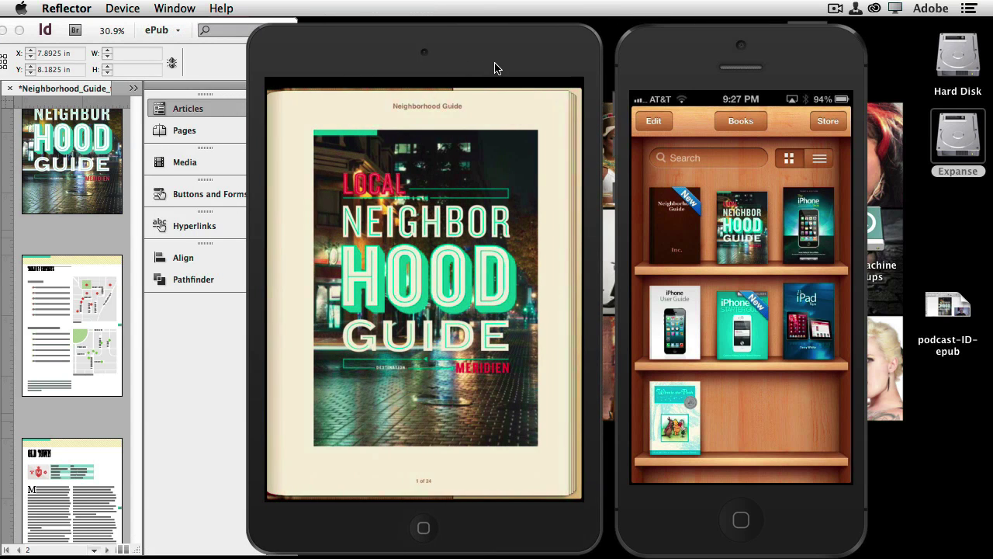
drag(665, 77, 761, 73)
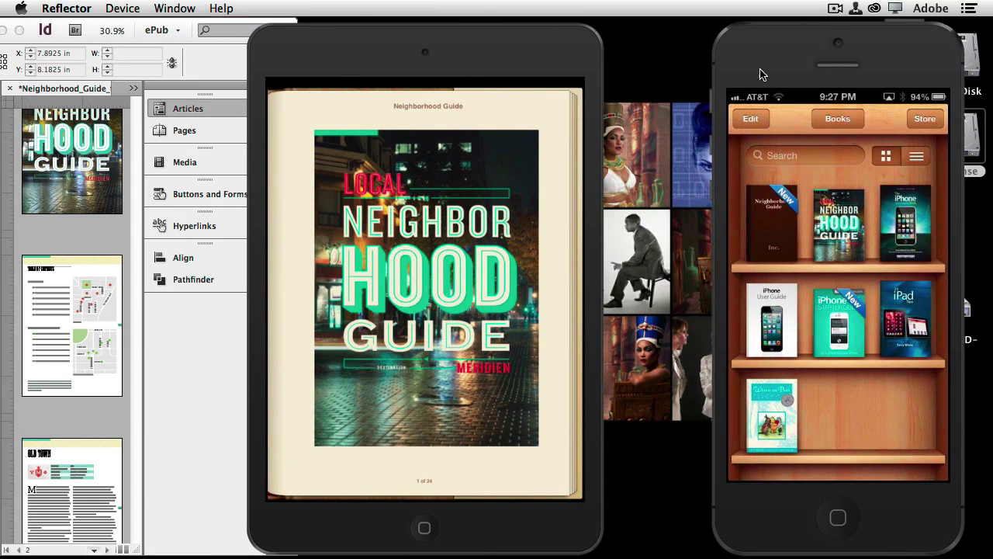
drag(567, 64, 659, 67)
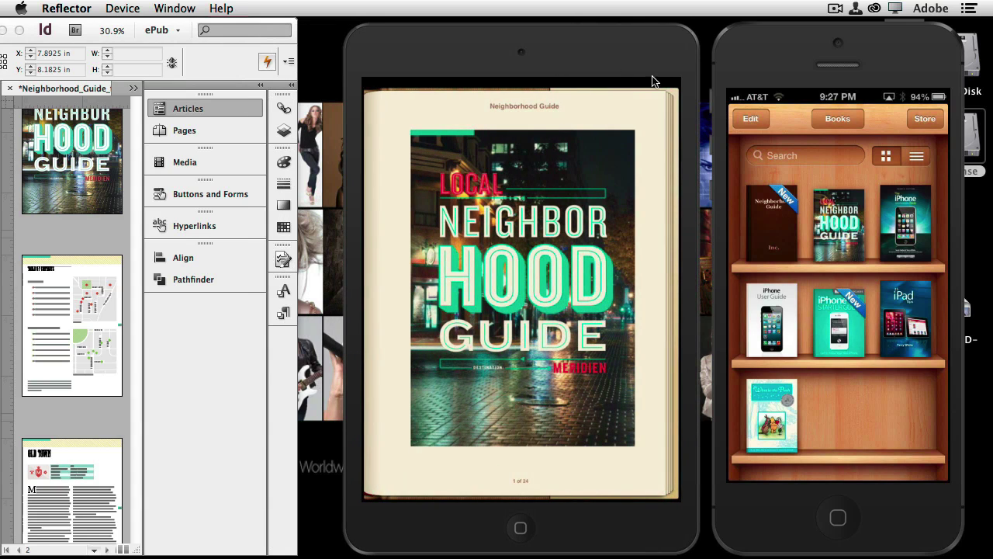